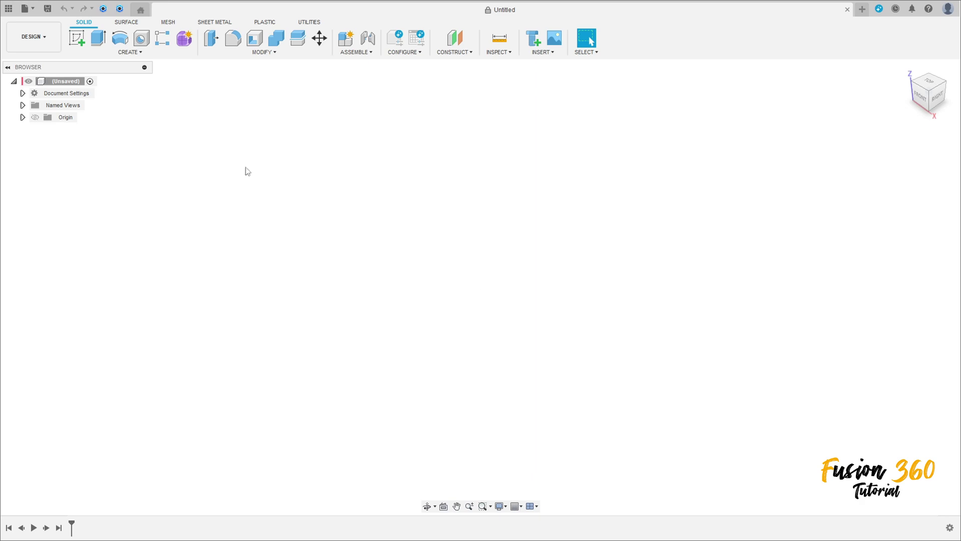
- Start a sketch on the Front plane and draw a 163 mm vertical line up from the origin
click(77, 38)
click(501, 273)
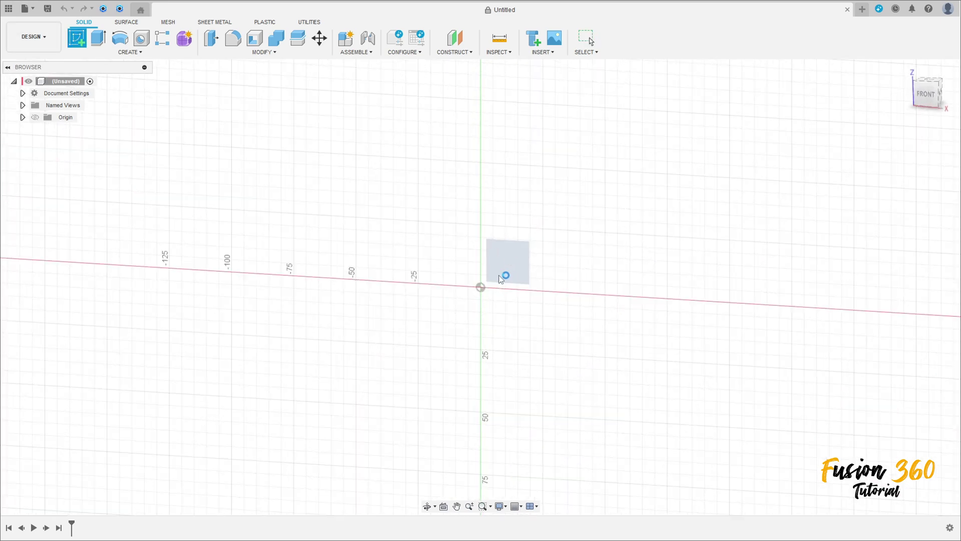
click(76, 38)
middle_drag(541, 250, 490, 417)
click(432, 455)
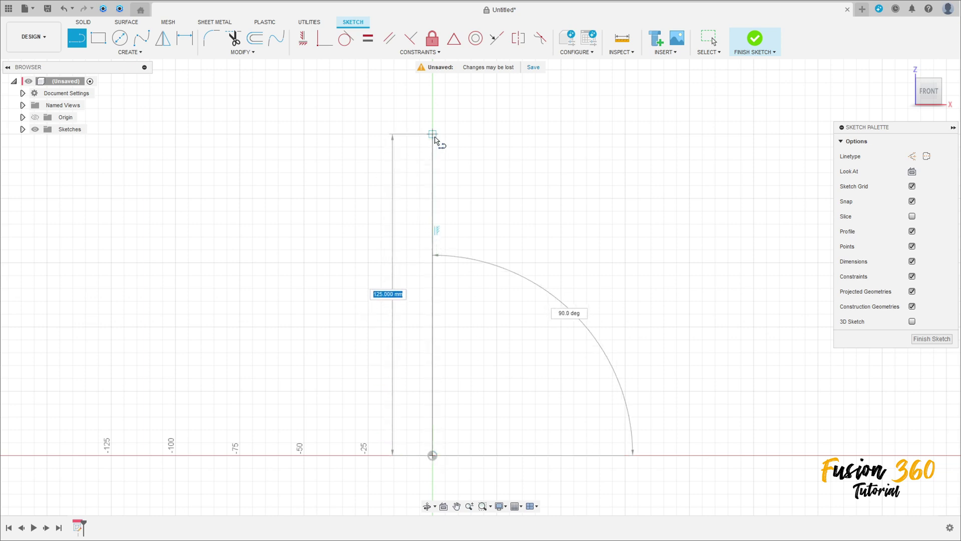
text(163)
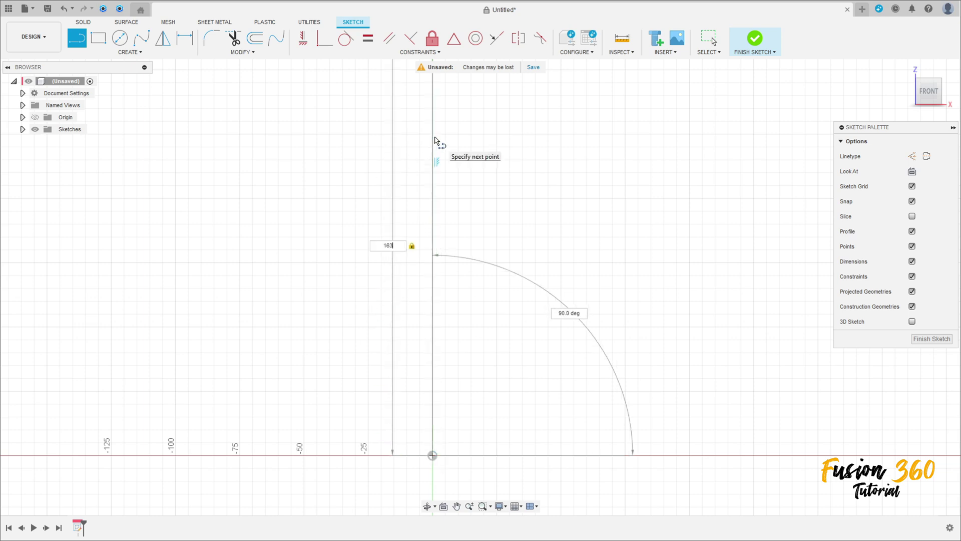
key(Return)
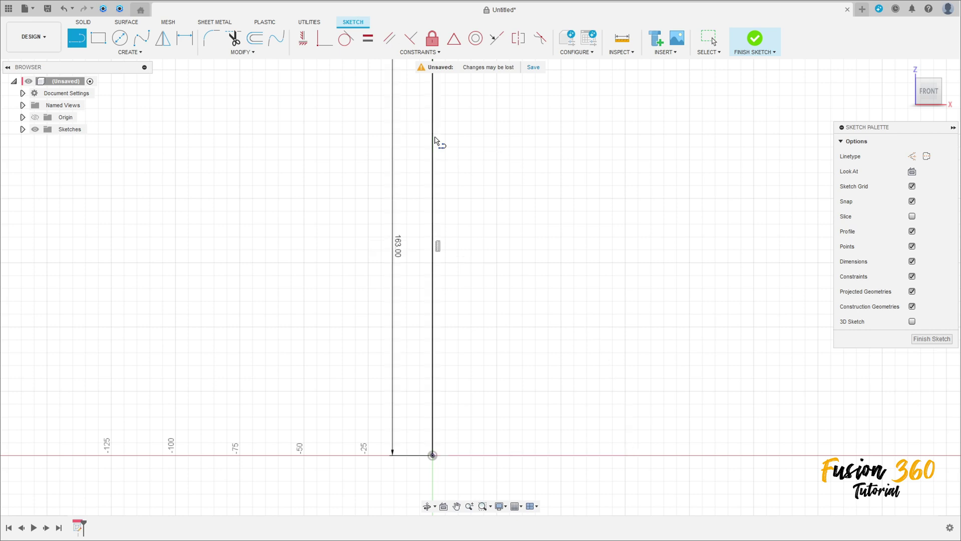
key(Escape)
- Draw a 127 mm branch line at 25° starting on the vertical line
click(433, 326)
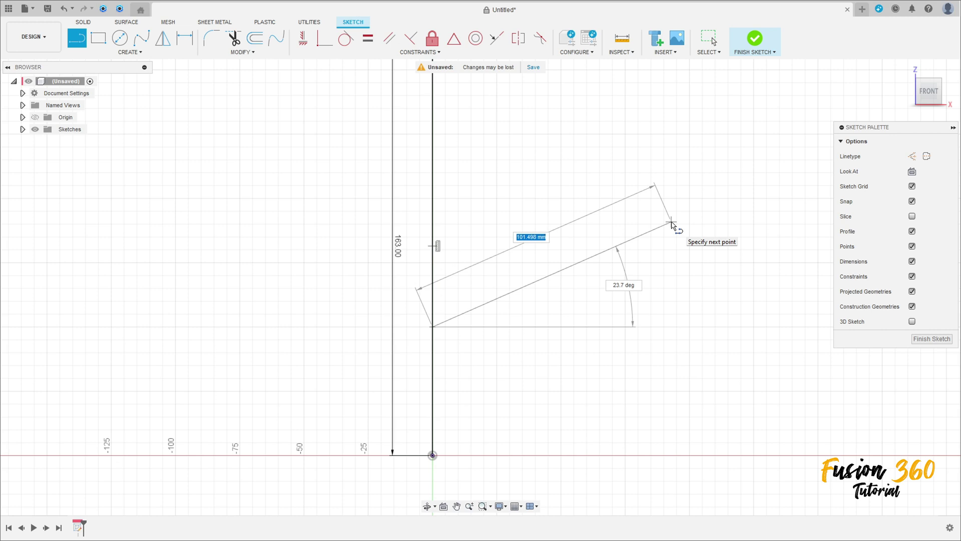
text(127)
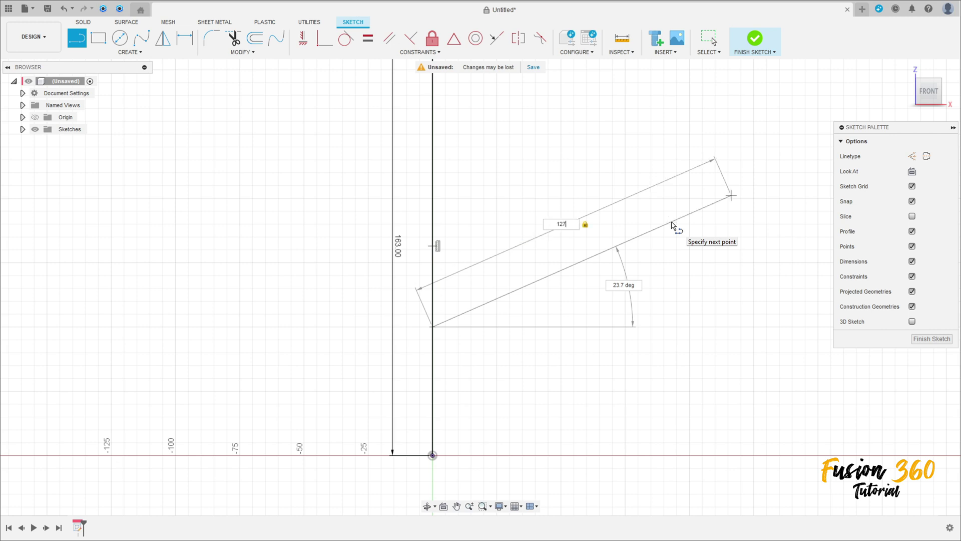
key(Tab)
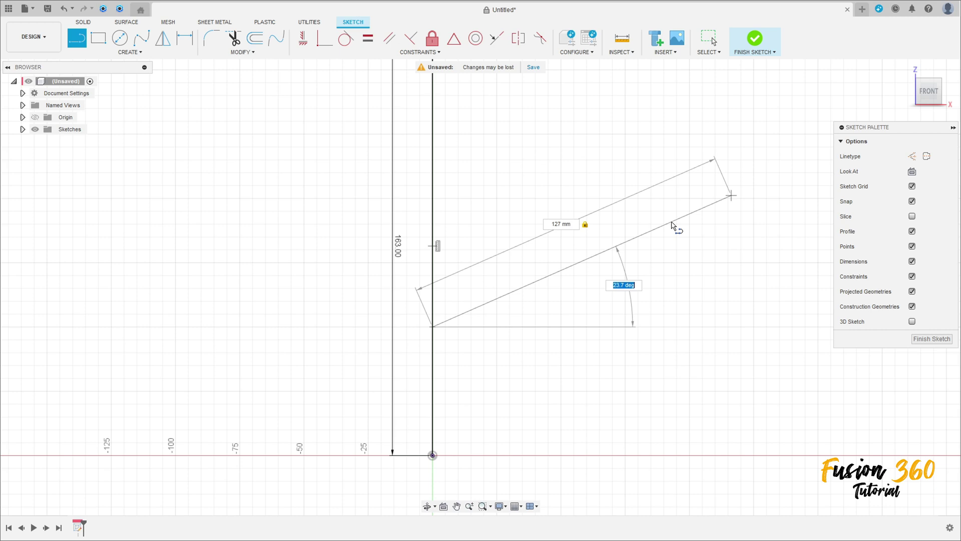
text(25)
key(Return)
key(Escape)
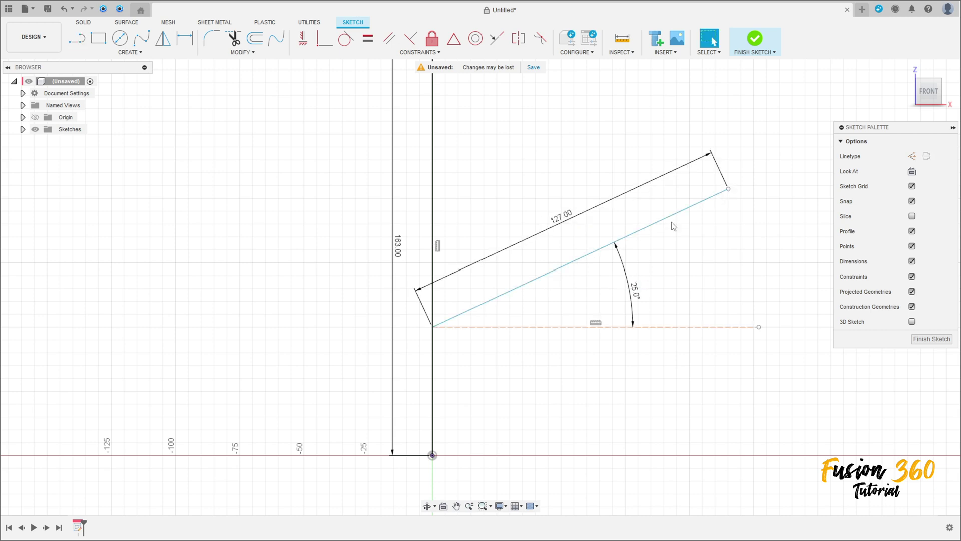
- Dimension the branch line's start point 55 mm above the origin
key(d)
click(432, 326)
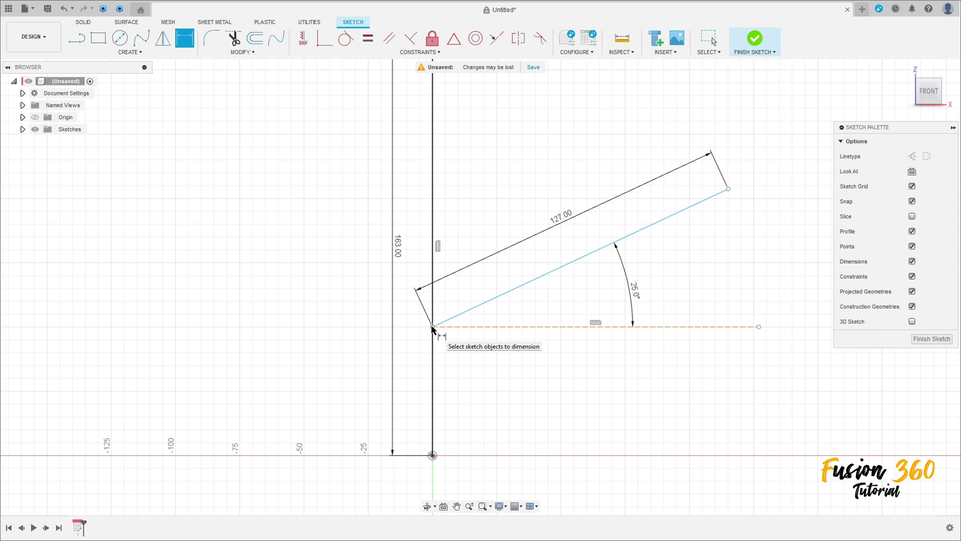
click(433, 455)
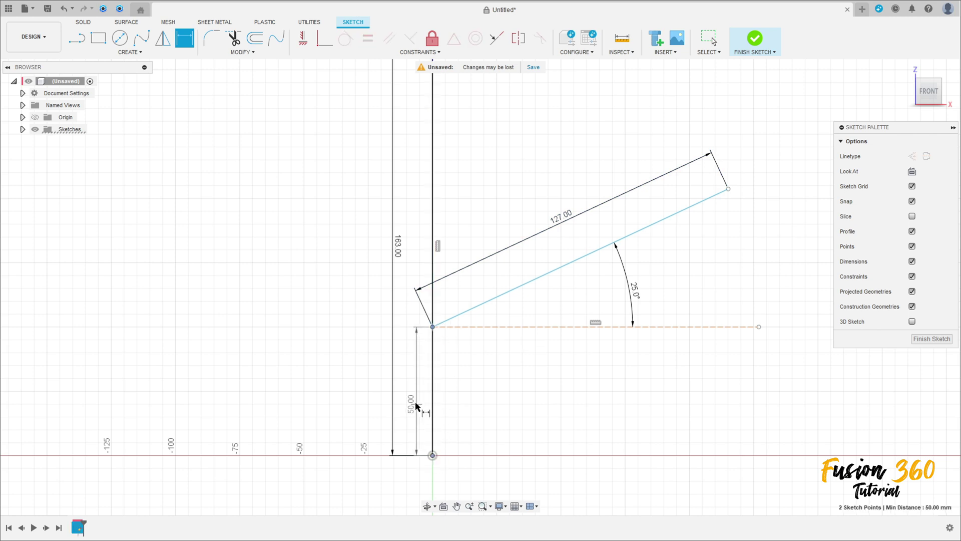
click(413, 398)
text(55)
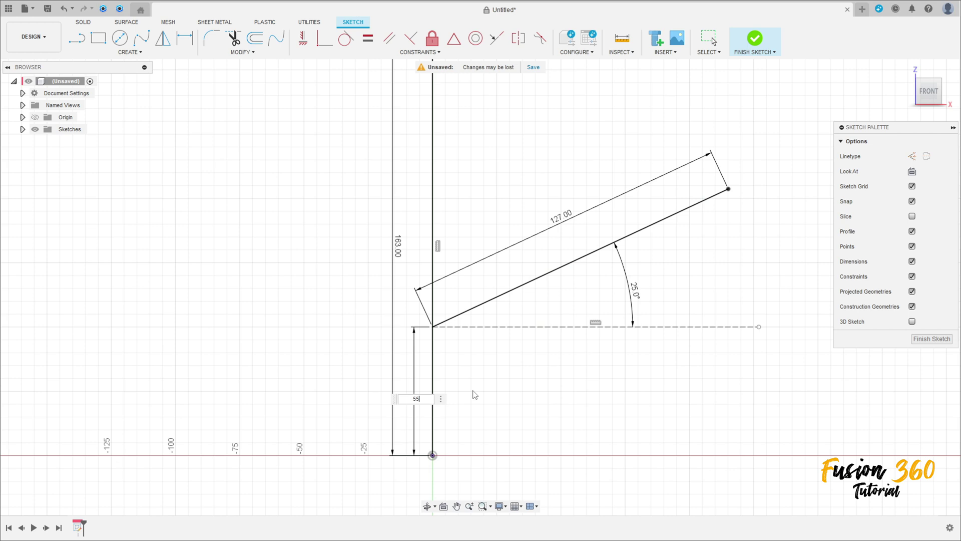
key(Return)
scroll(476, 392, down, 2)
middle_drag(508, 391, 518, 382)
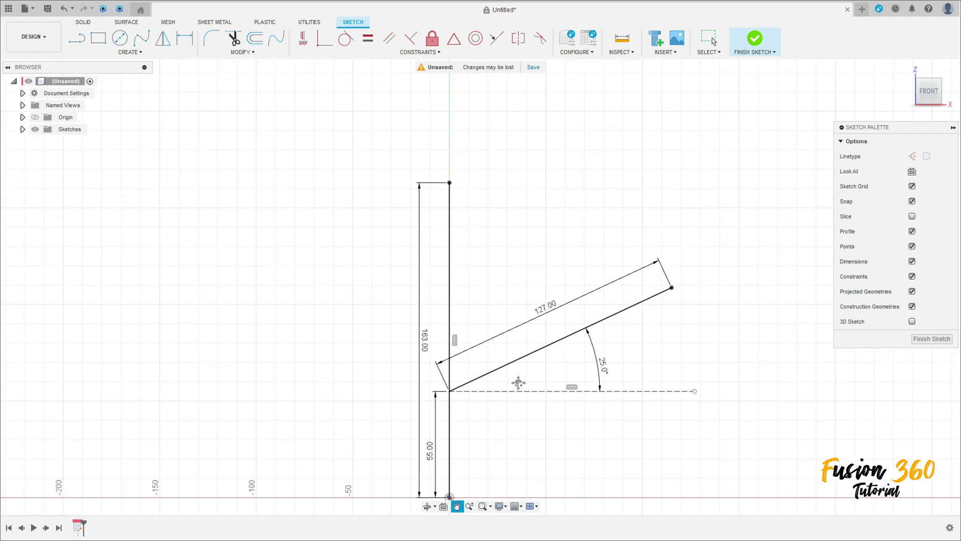
key(Escape)
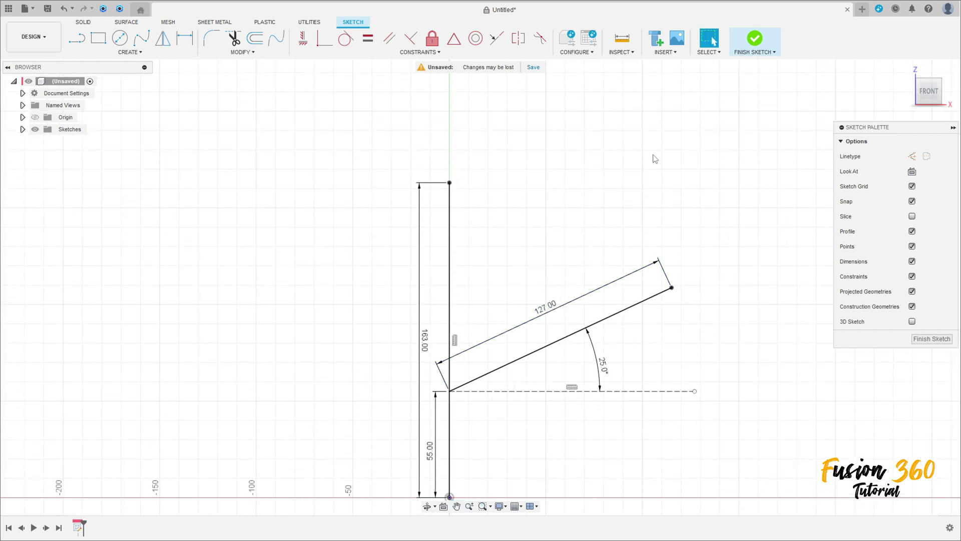
- Finish the sketch and sweep an 80 mm hollow pipe with 10 mm walls along the vertical line
click(753, 45)
click(134, 55)
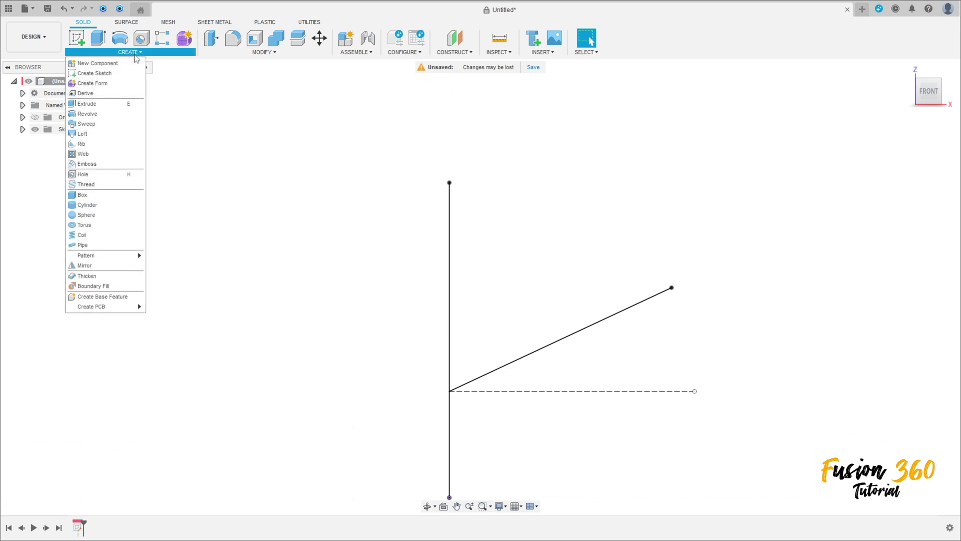
click(85, 244)
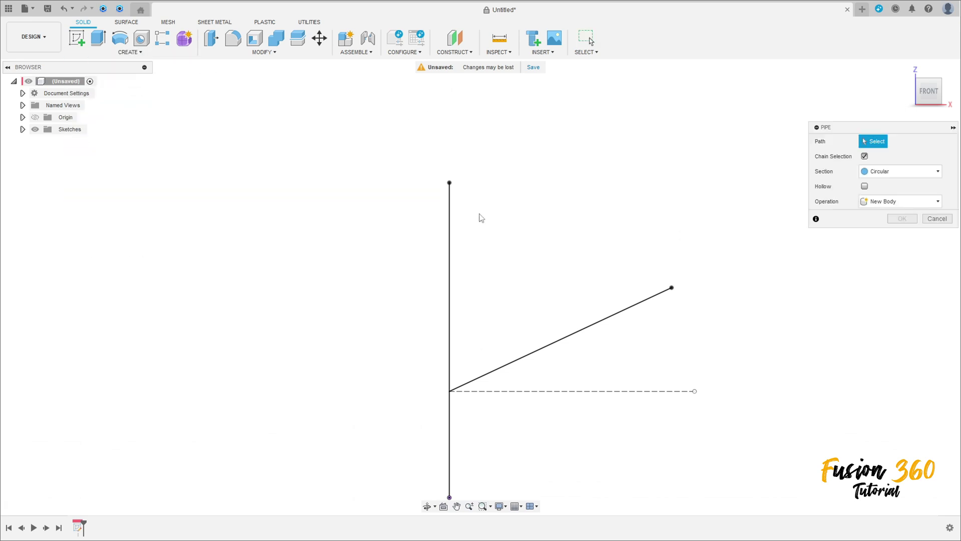
click(449, 228)
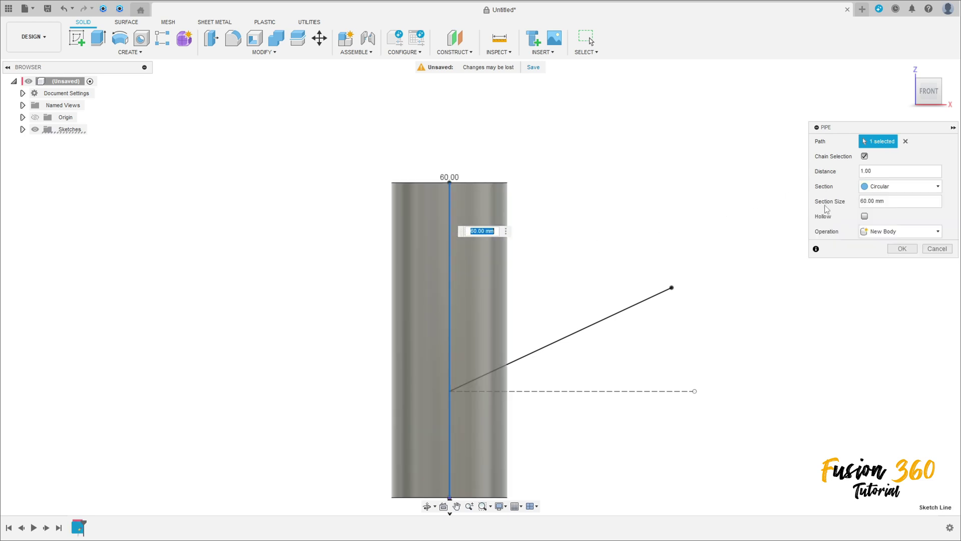
click(849, 205)
text(80)
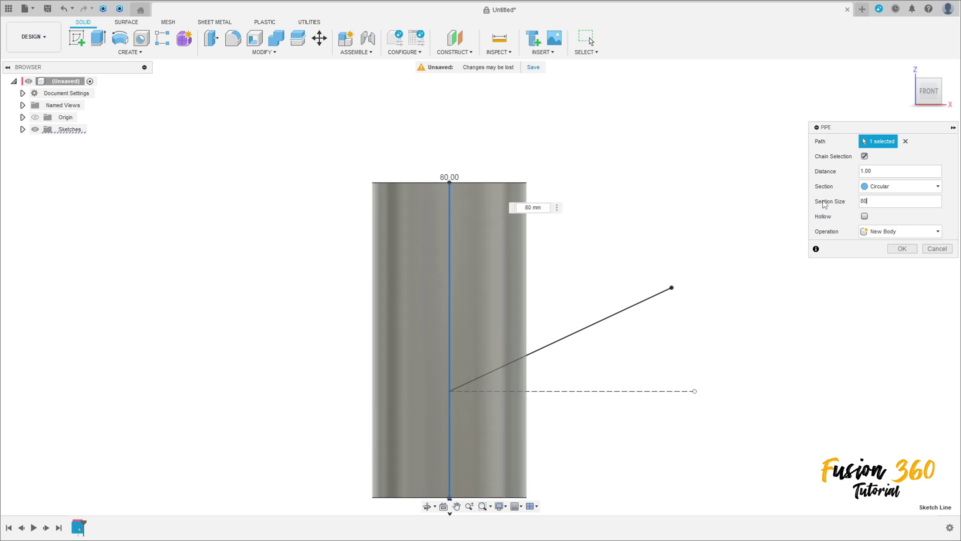
click(865, 217)
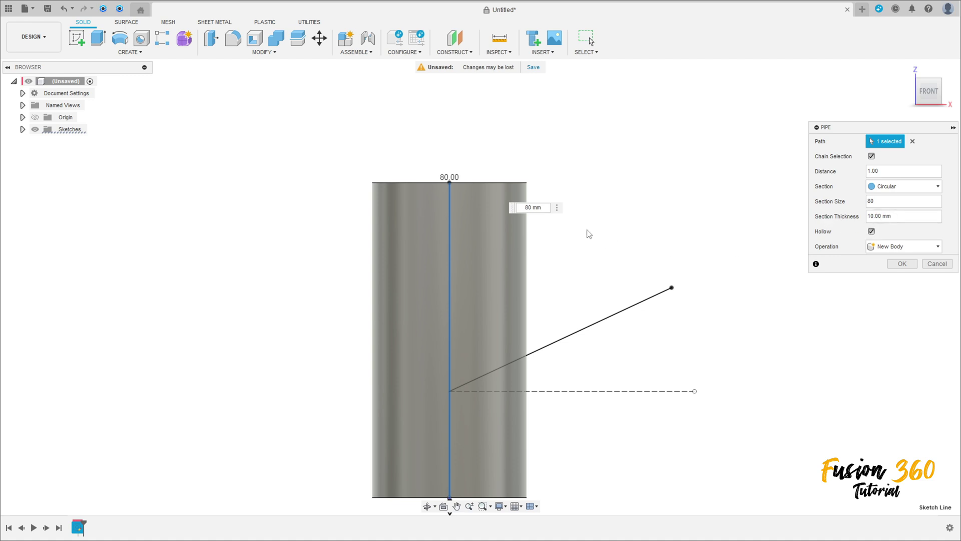
shift+middle_drag(575, 208, 572, 225)
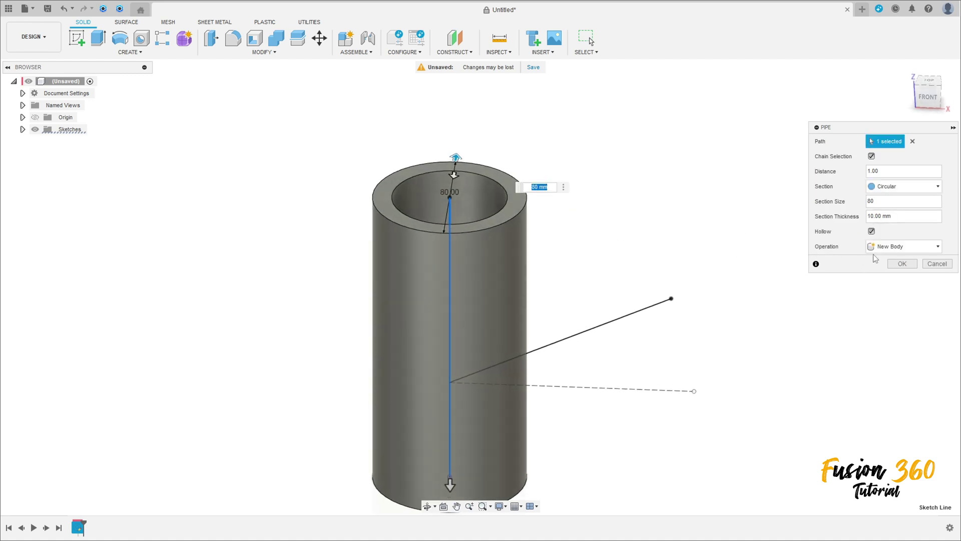
click(901, 263)
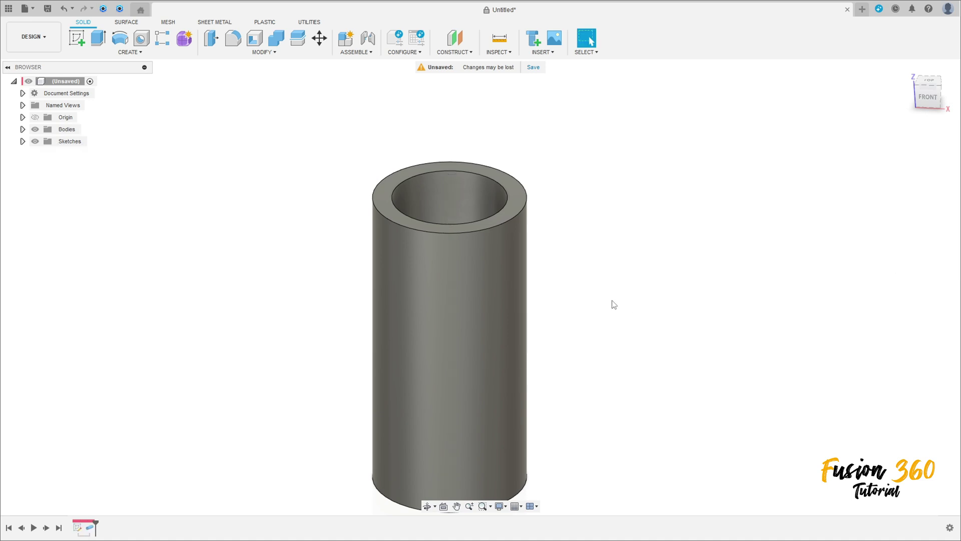
scroll(575, 290, down, 2)
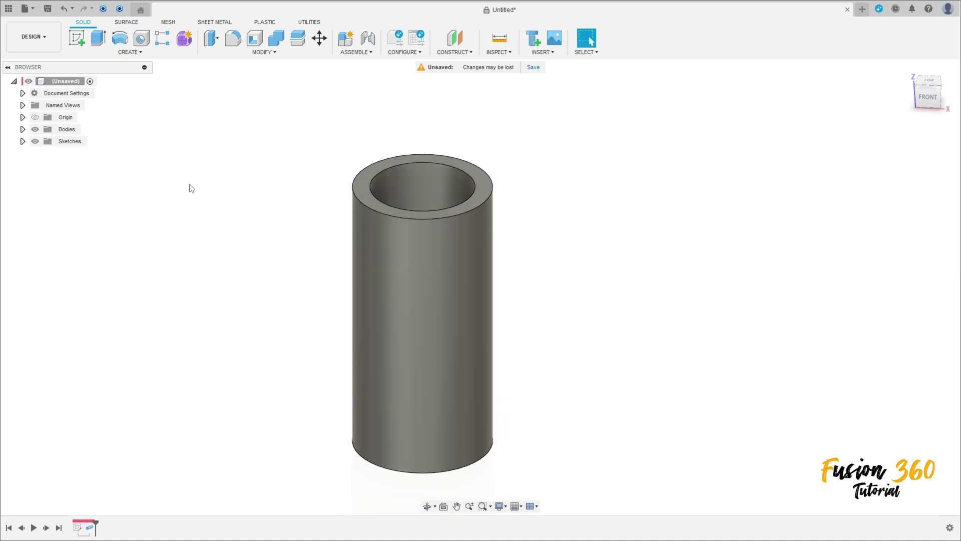
- Start a sketch on the pipe's top face and draw a 130 mm circle on its axis
click(71, 40)
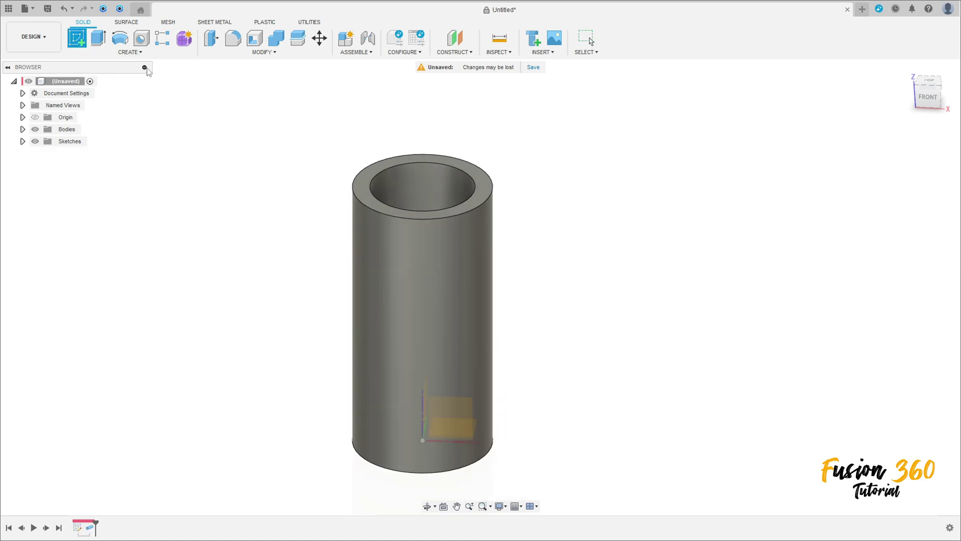
click(364, 179)
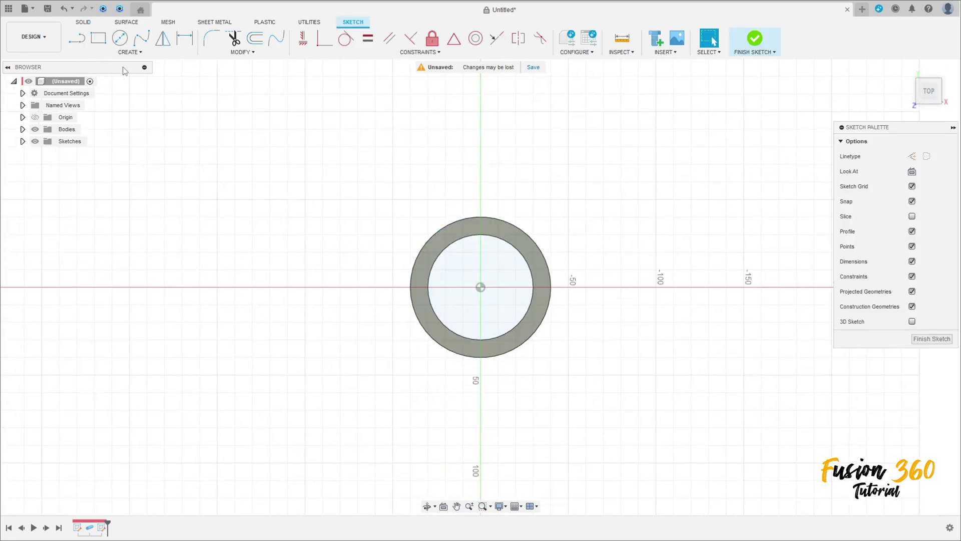
click(119, 38)
click(481, 286)
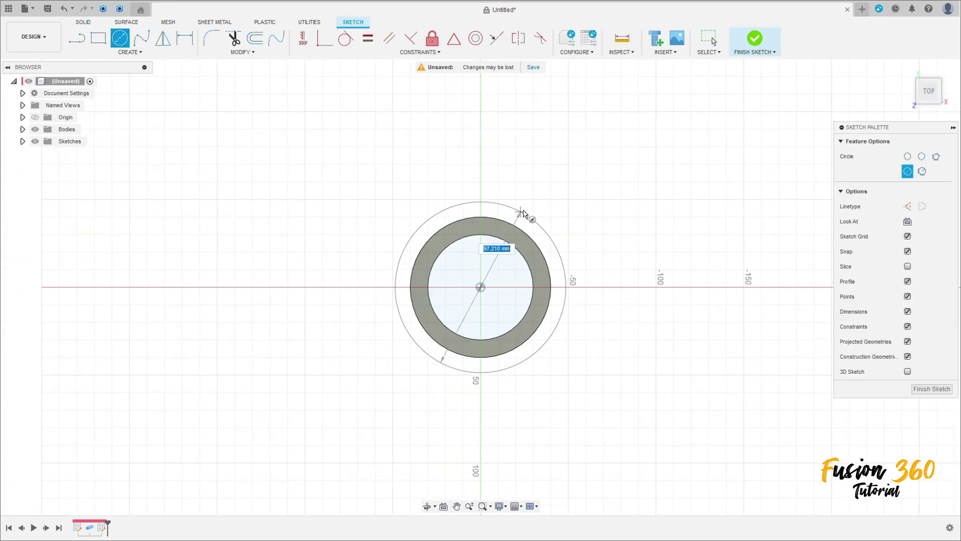
text(130)
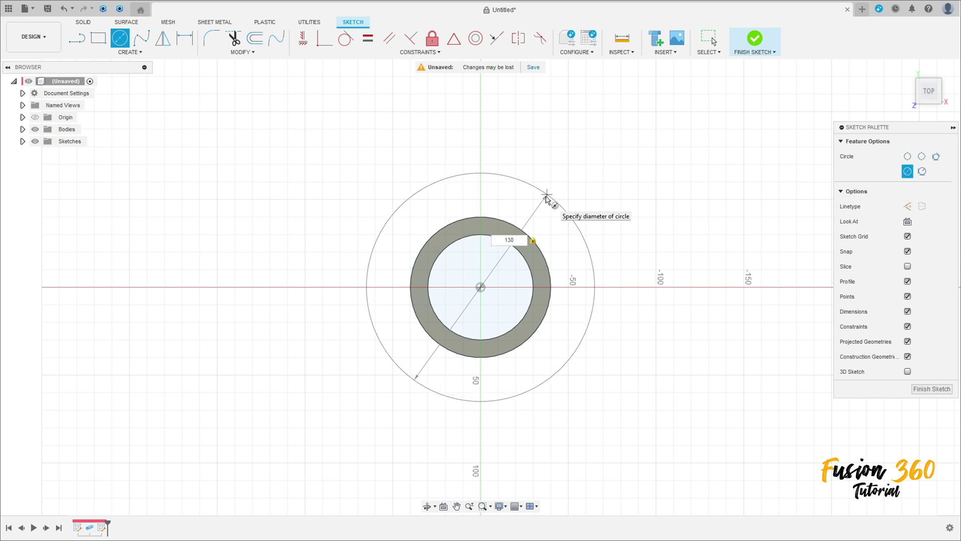
key(Return)
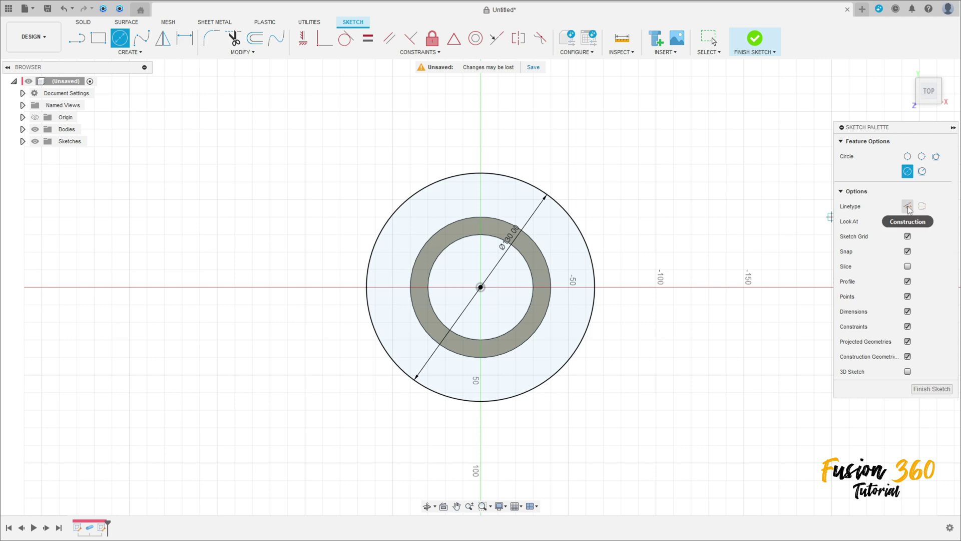
- Add a Ø105 construction circle at the centre and dimension the outer circle Ø130
click(908, 206)
click(483, 286)
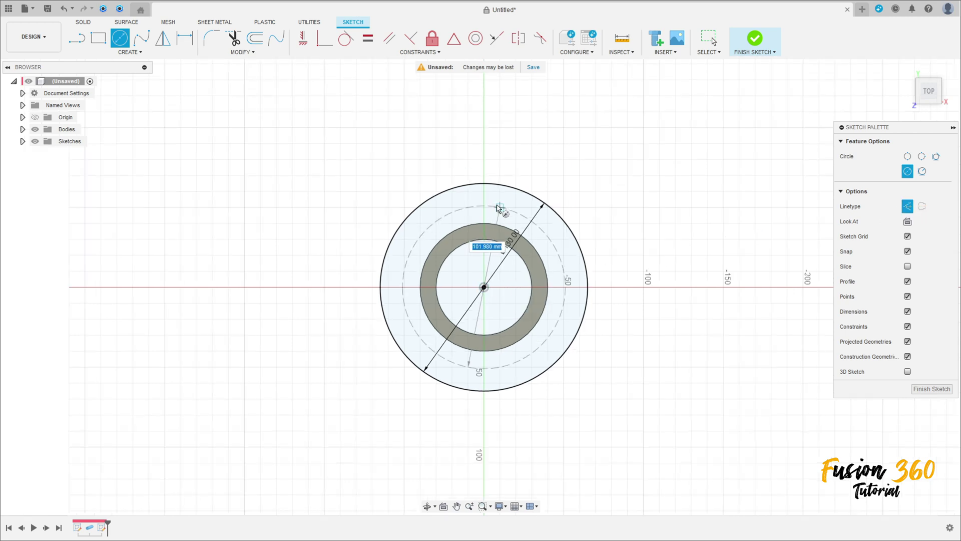
text(105)
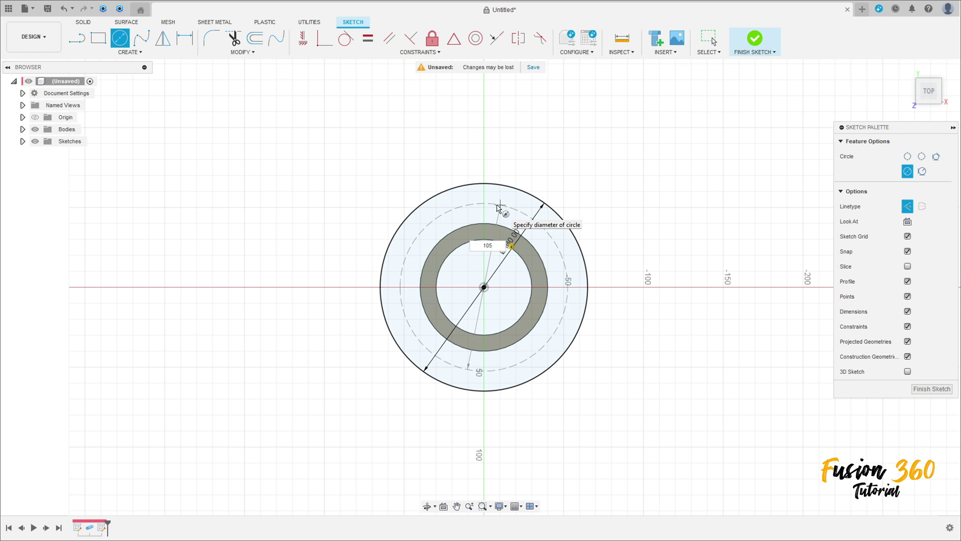
key(Return)
key(d)
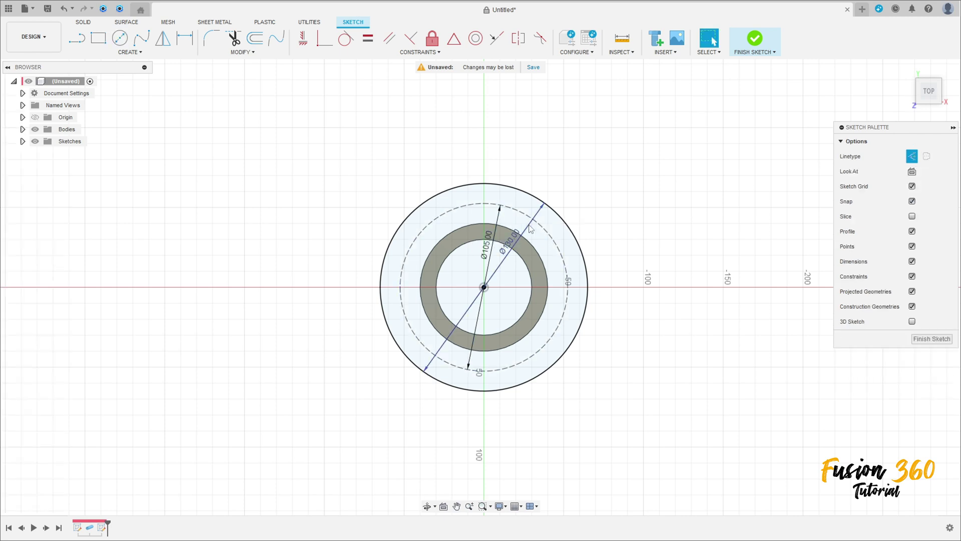
click(569, 231)
click(616, 226)
key(Escape)
drag(486, 244, 585, 192)
- Begin a normal, non-construction circle centred at the top of the dashed circle
key(c)
scroll(473, 212, up, 4)
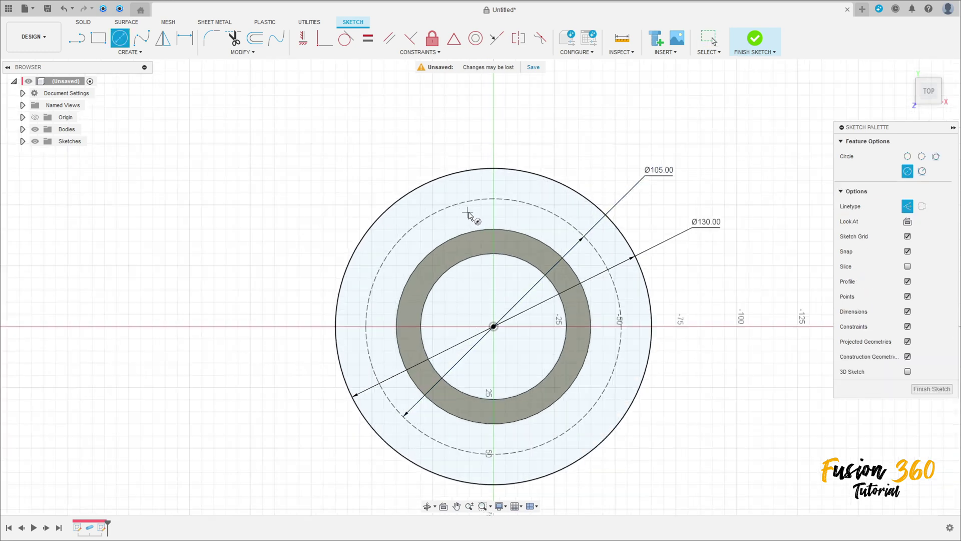
click(907, 205)
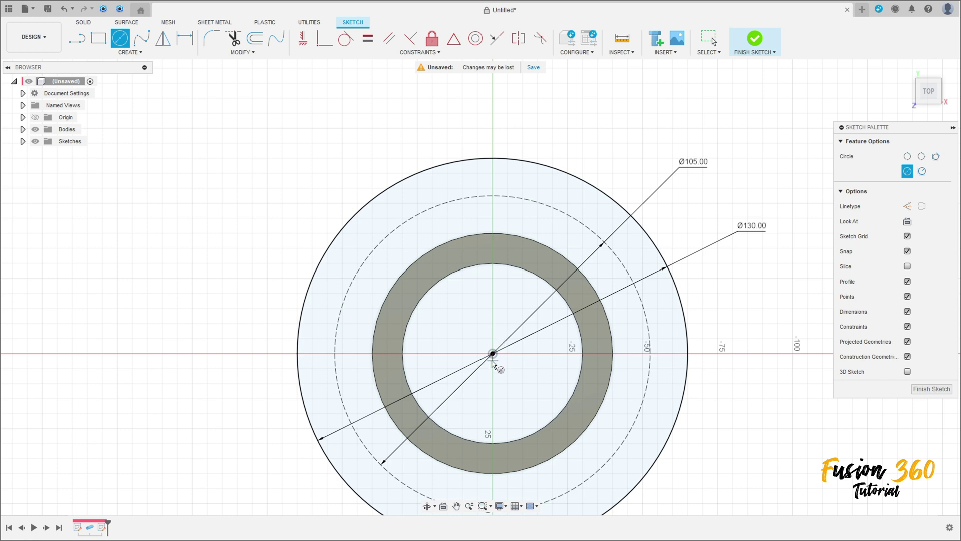
click(493, 196)
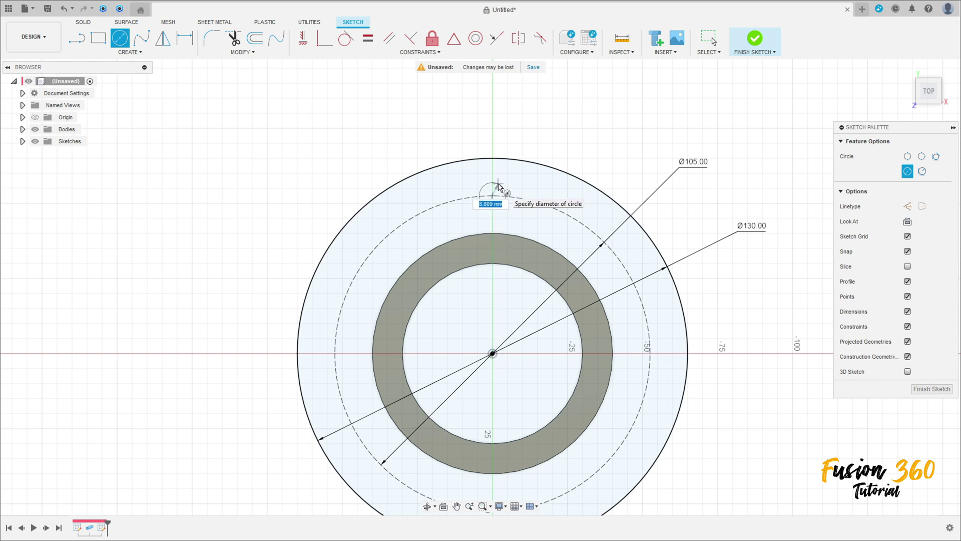
- Make the hole circle Ø10 mm and align its centre vertically with the origin
text(10)
key(Return)
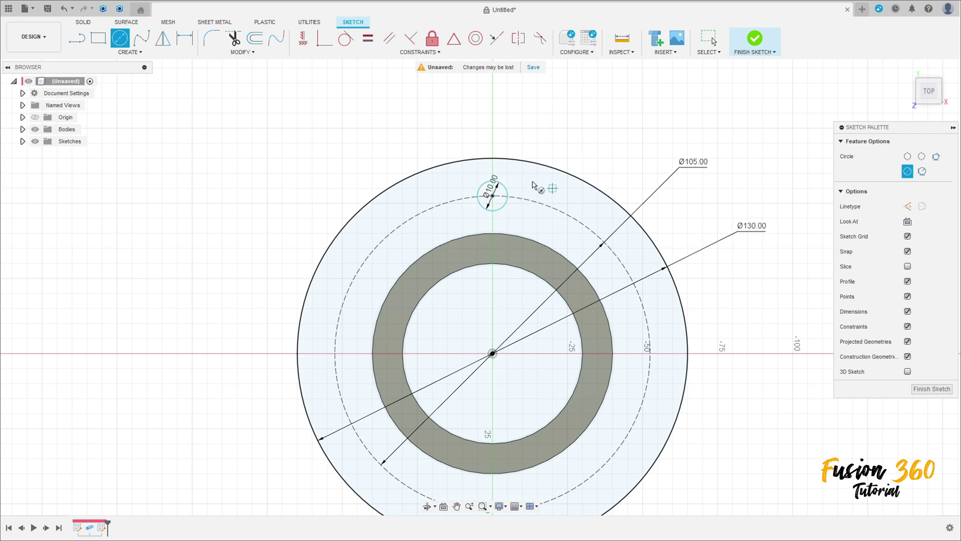
click(302, 39)
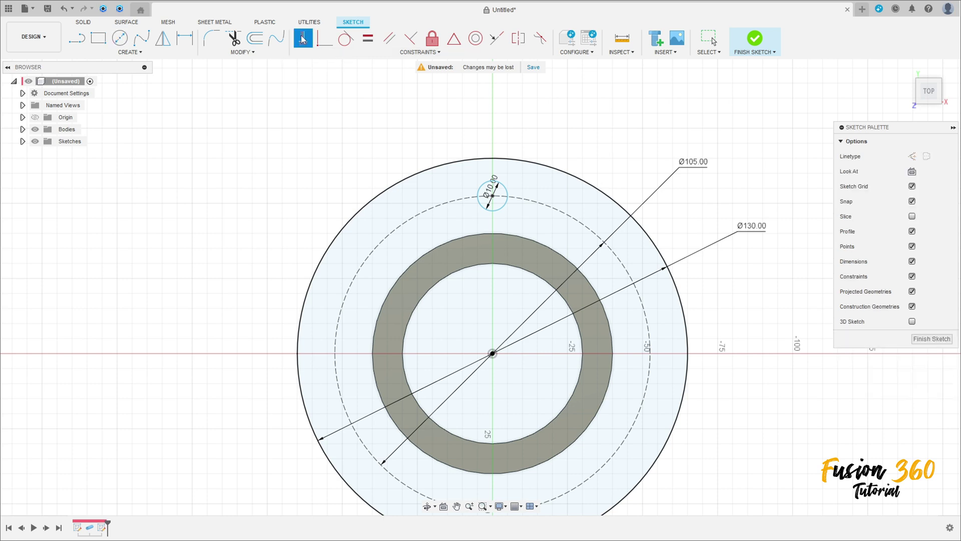
click(492, 195)
click(492, 354)
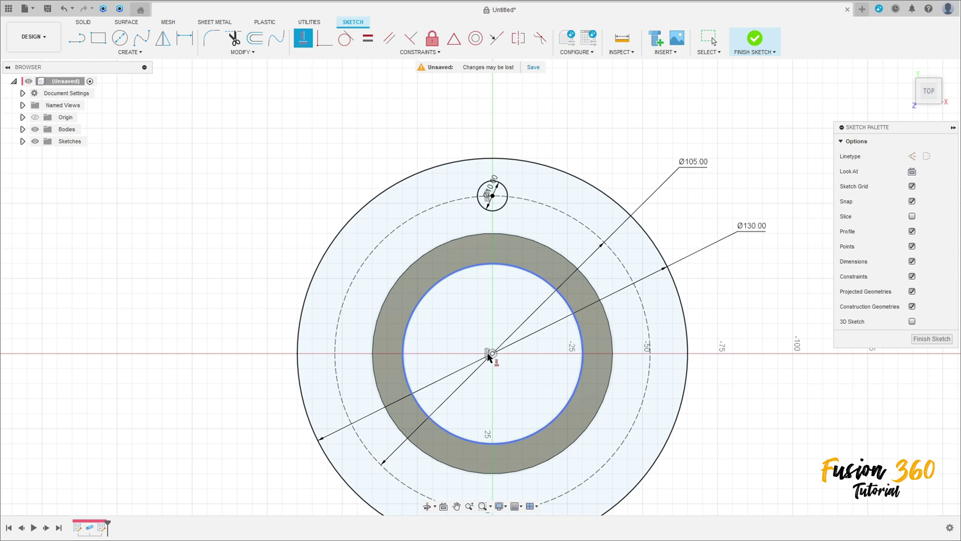
- Circular-pattern the hole four times around the dashed circle's centre
click(131, 52)
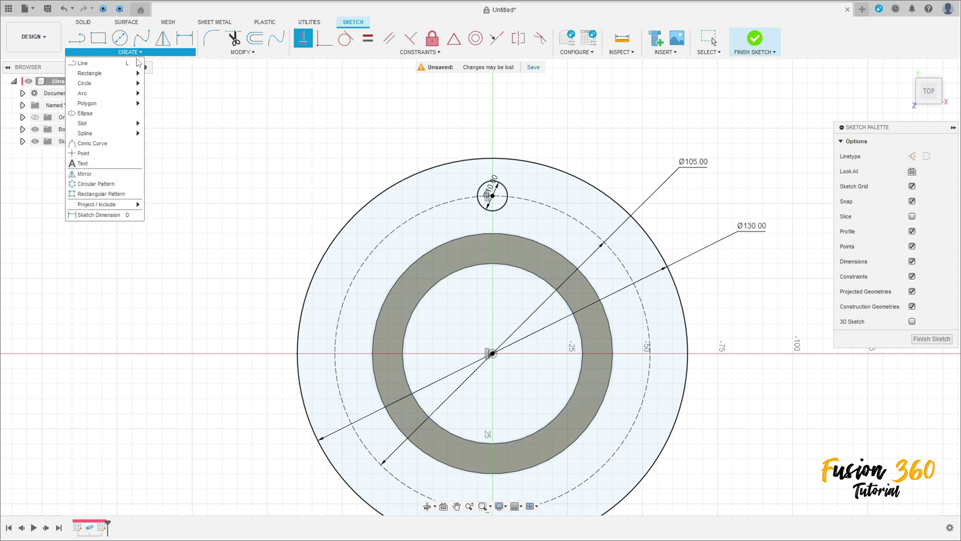
click(105, 185)
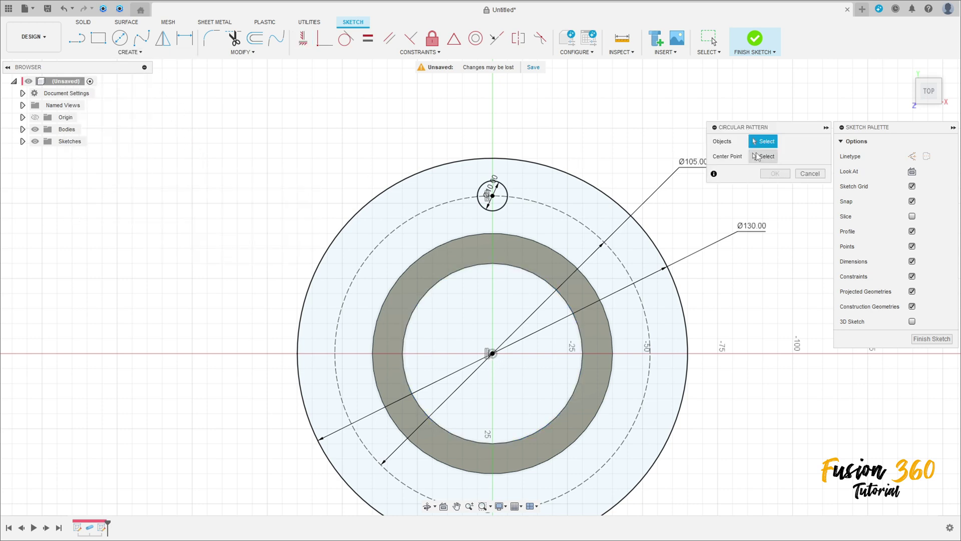
click(507, 191)
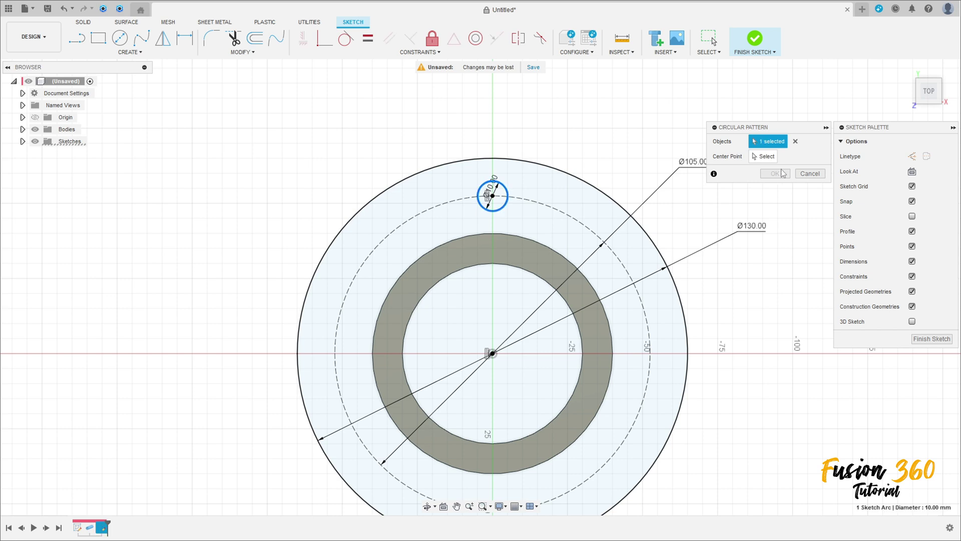
click(764, 156)
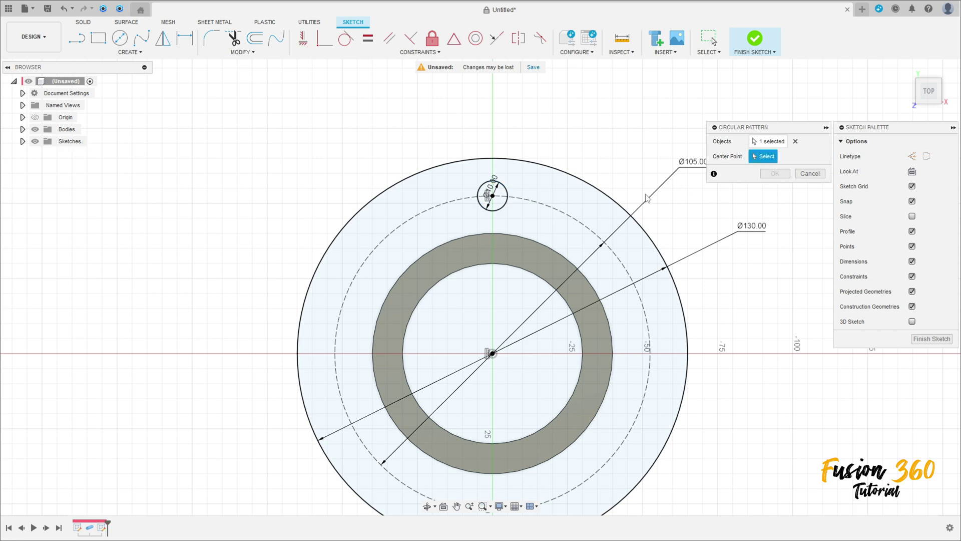
click(566, 217)
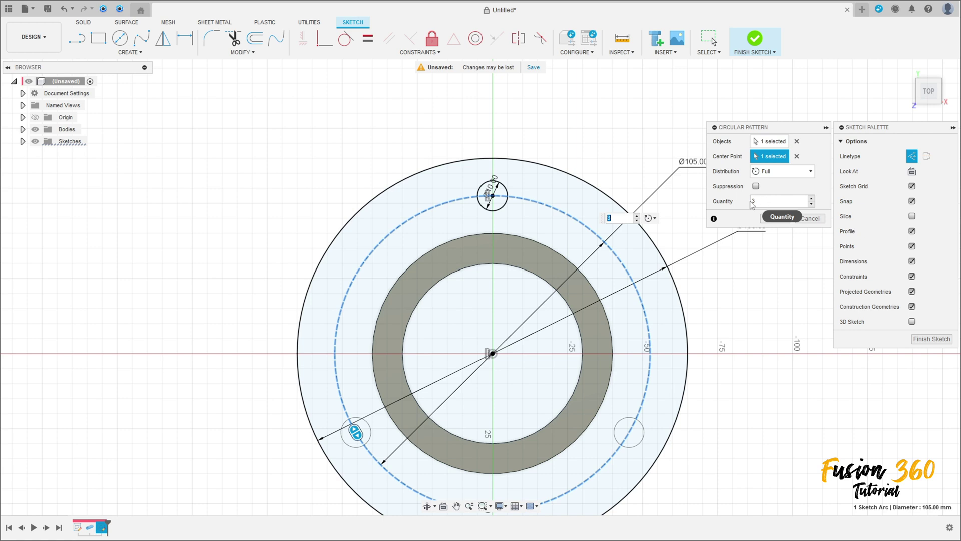
click(811, 198)
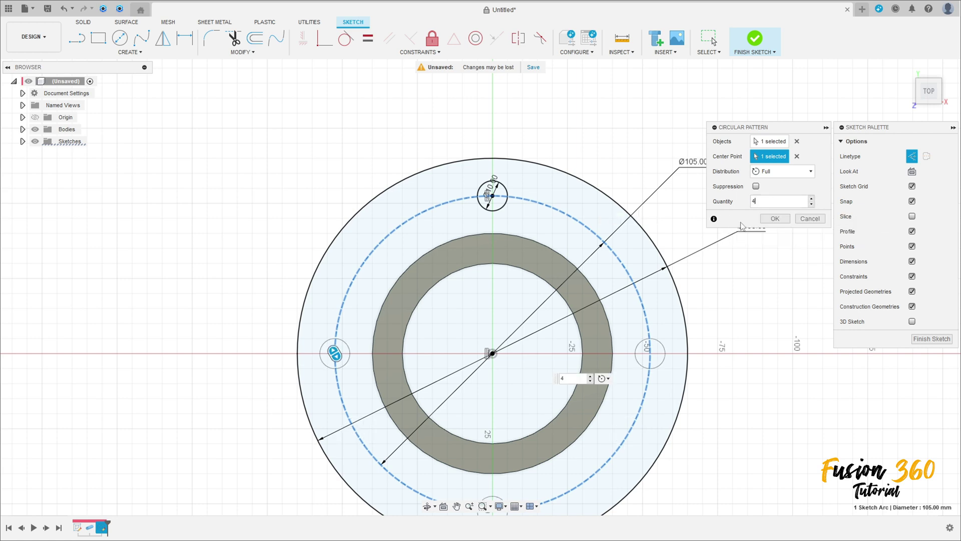
click(776, 219)
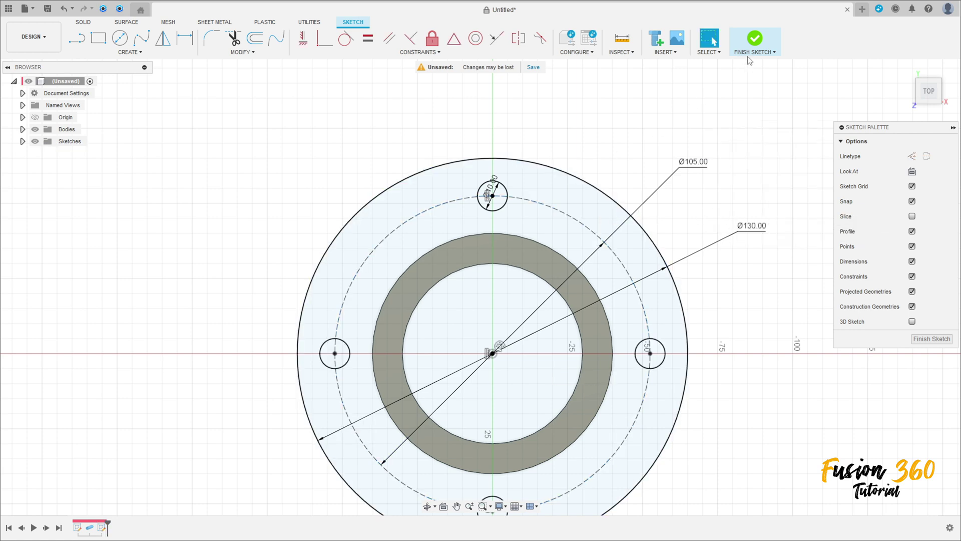
- Finish the sketch and extrude the outer ring -14 mm into the pipe, joined, as the flange
click(756, 43)
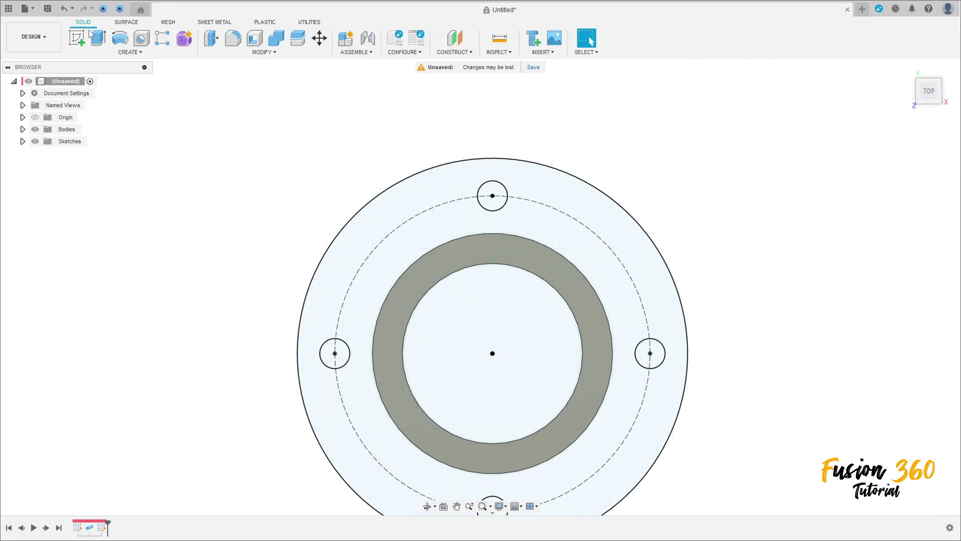
click(97, 38)
click(367, 210)
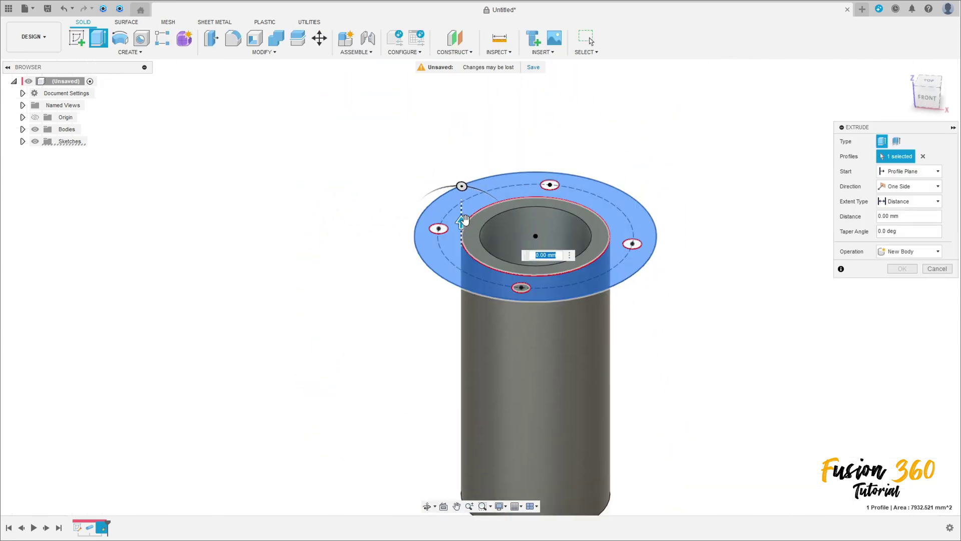
drag(464, 219, 464, 235)
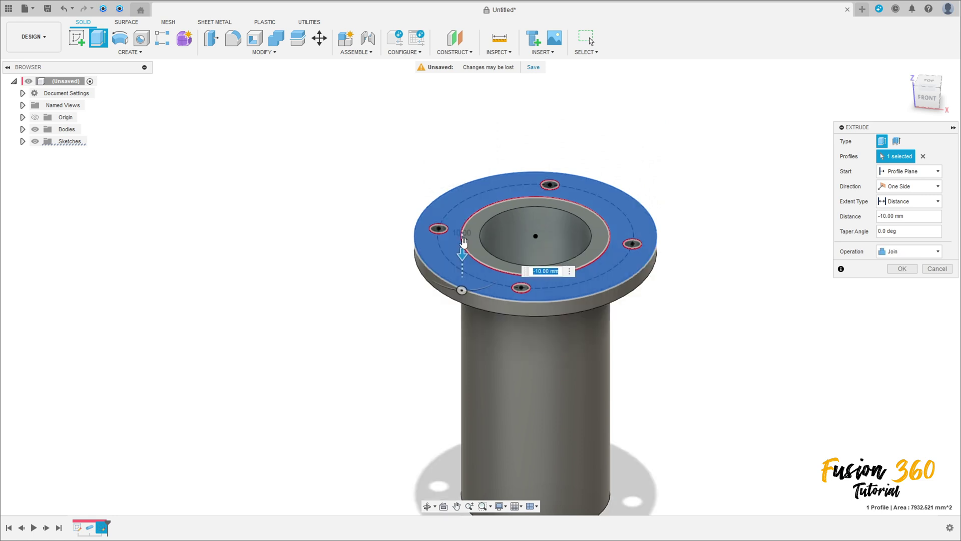
key(BackSpace)
key(Return)
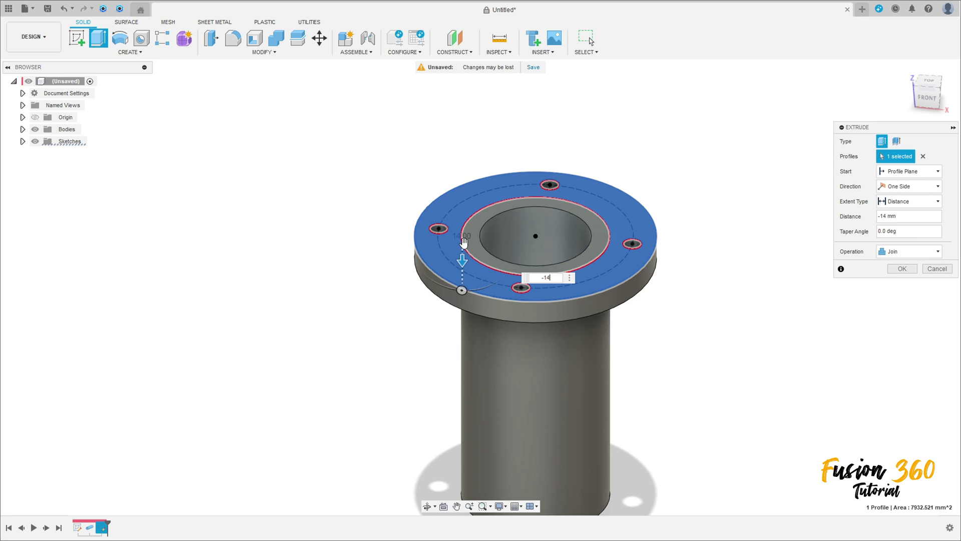
key(Return)
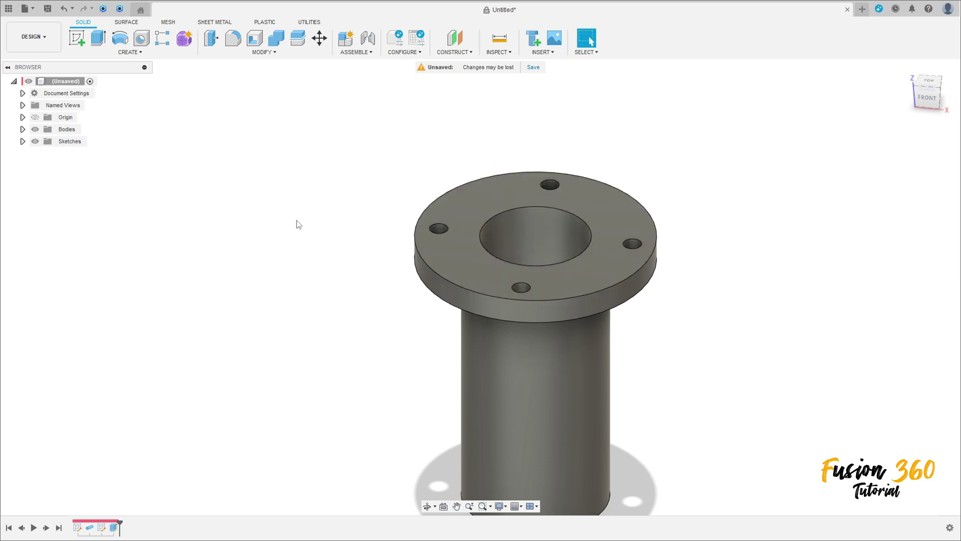
scroll(363, 265, down, 3)
middle_drag(455, 279, 406, 275)
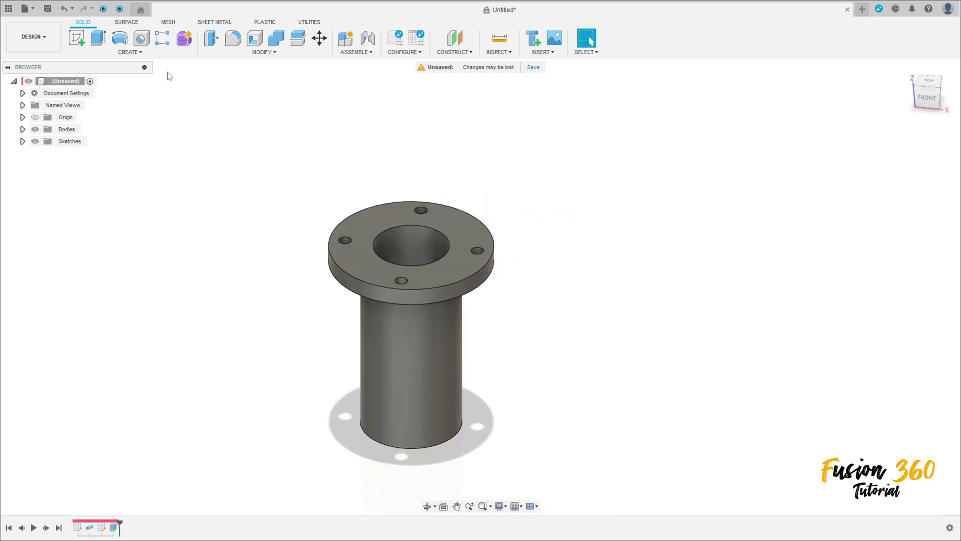
- Rectangular-pattern the flange extrusion along the Z axis: 2 instances at -149 mm
click(162, 42)
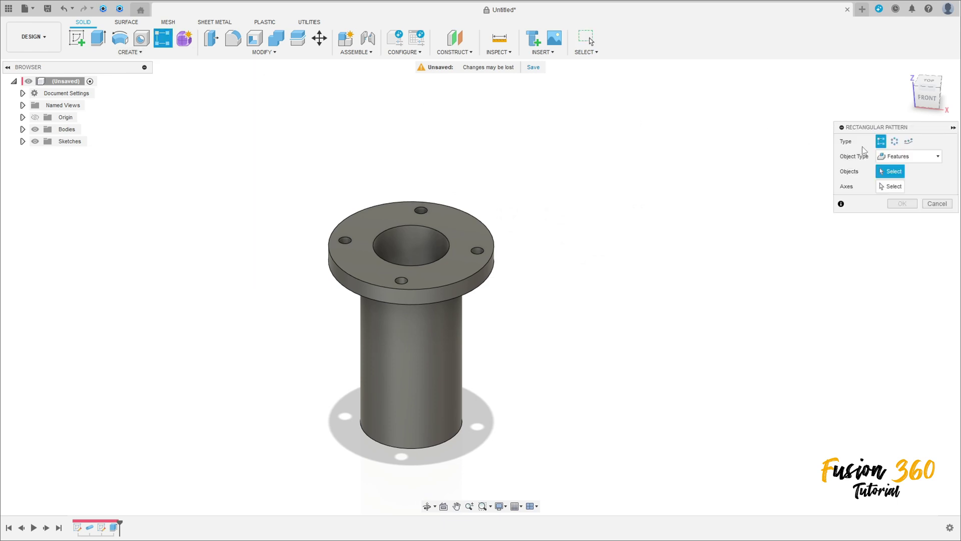
click(901, 156)
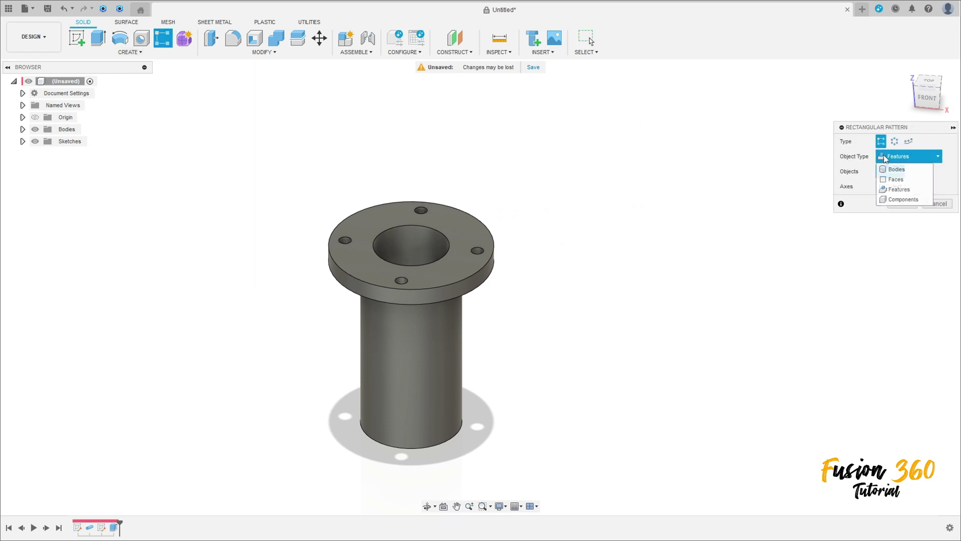
click(901, 191)
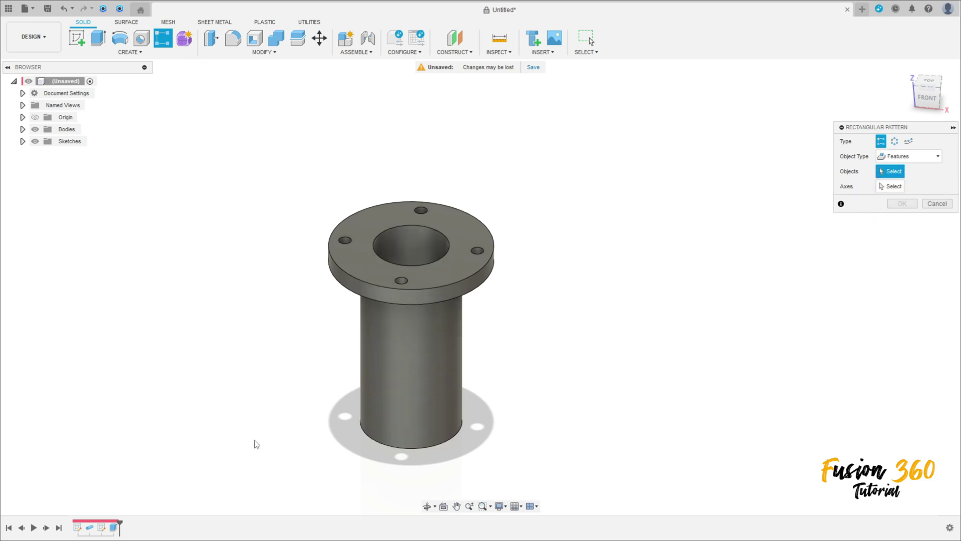
click(114, 528)
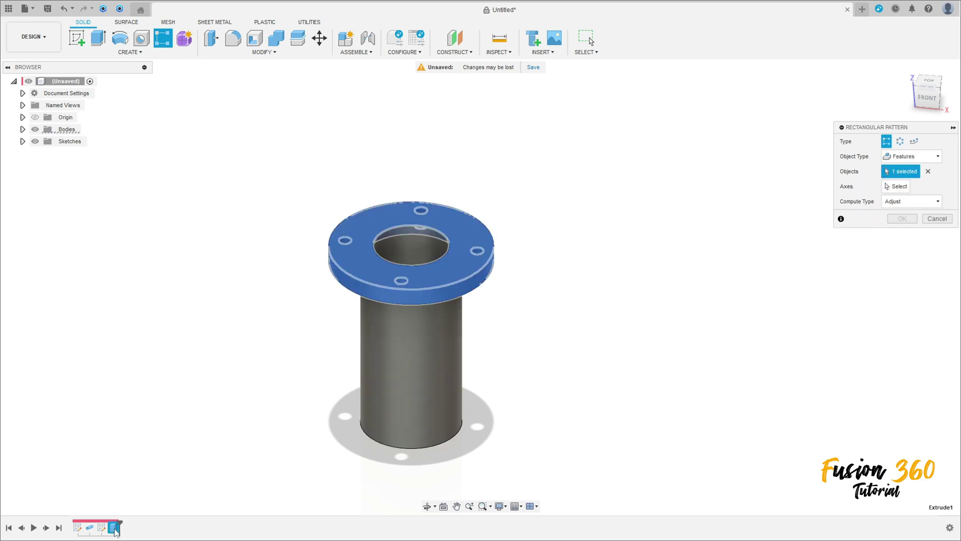
click(896, 186)
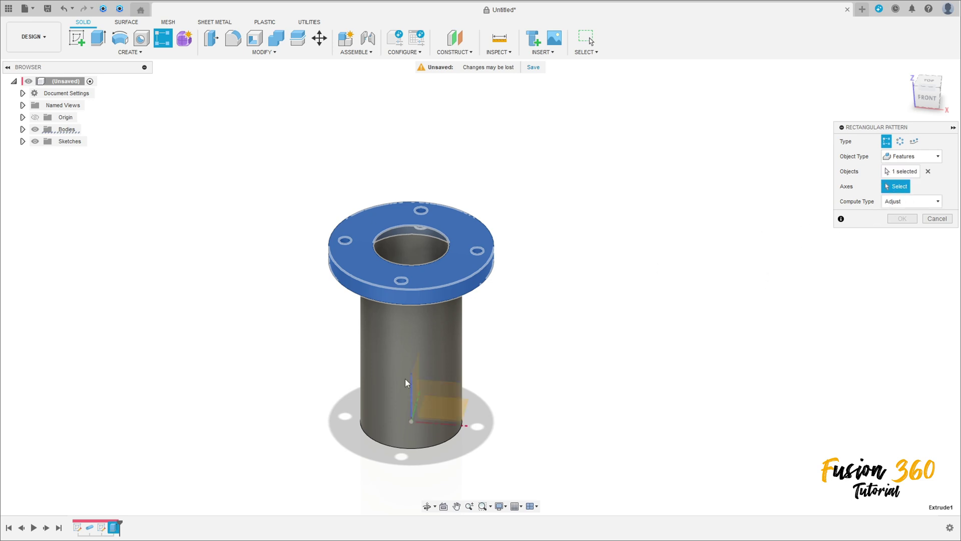
click(410, 395)
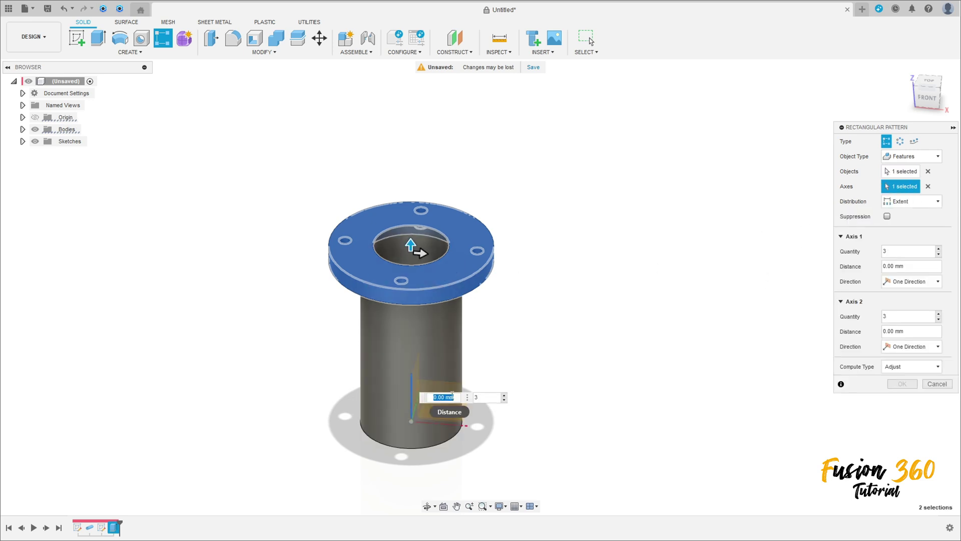
text(-120)
key(Tab)
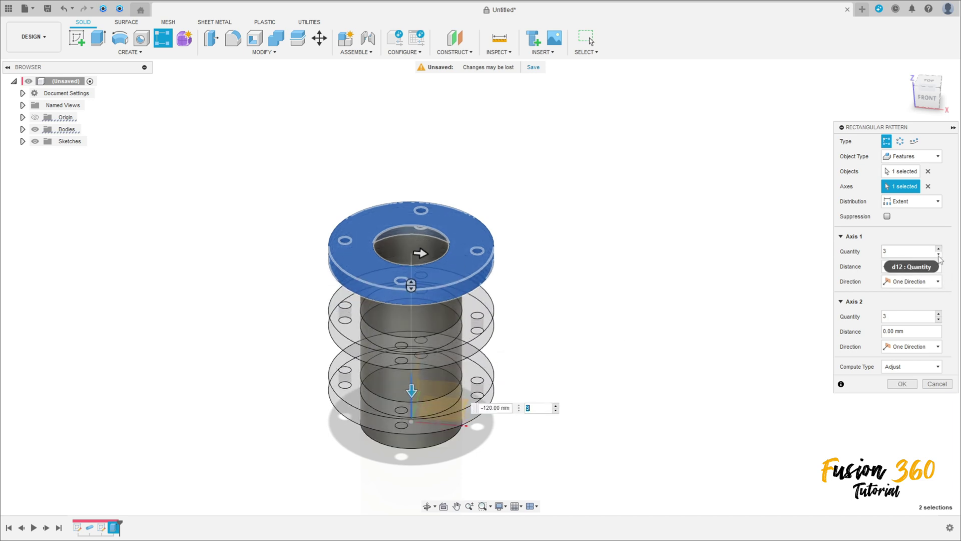
click(938, 254)
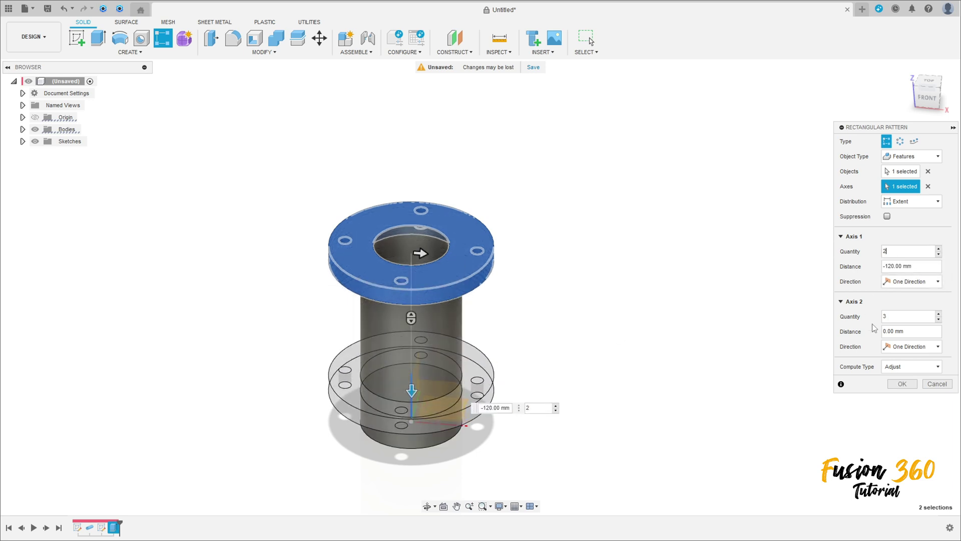
click(923, 270)
text(-149)
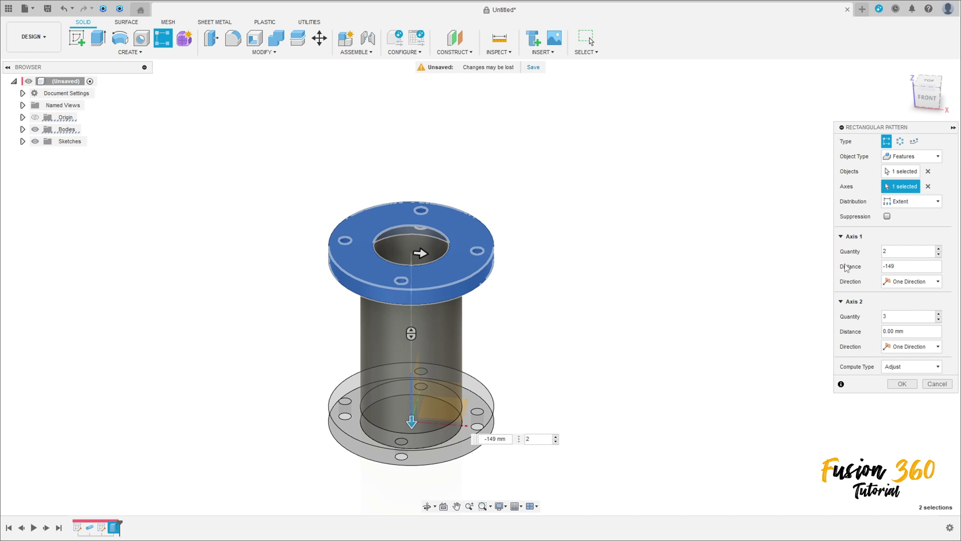
key(Return)
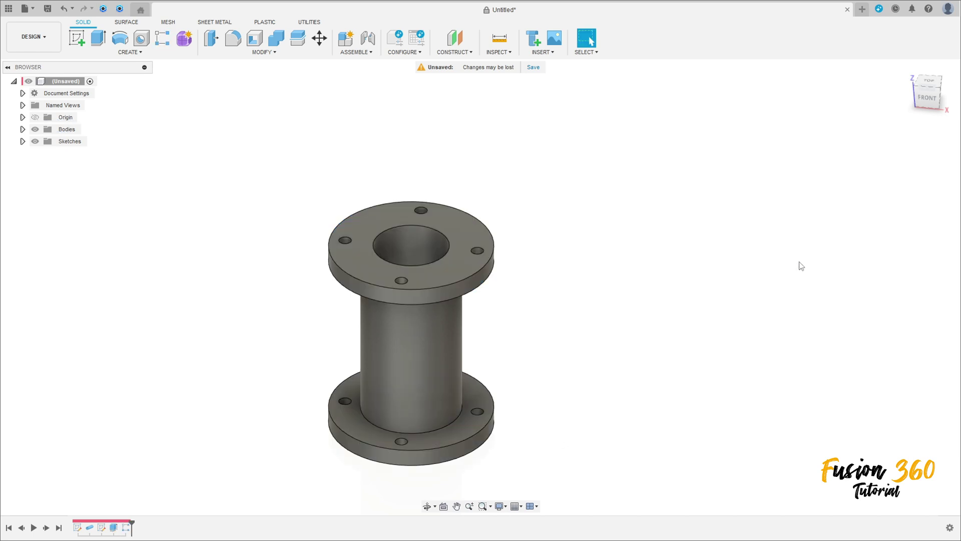
- Add a flipped XZ-plane section analysis, inspect the walls, then hide it
shift+middle_drag(422, 396, 429, 328)
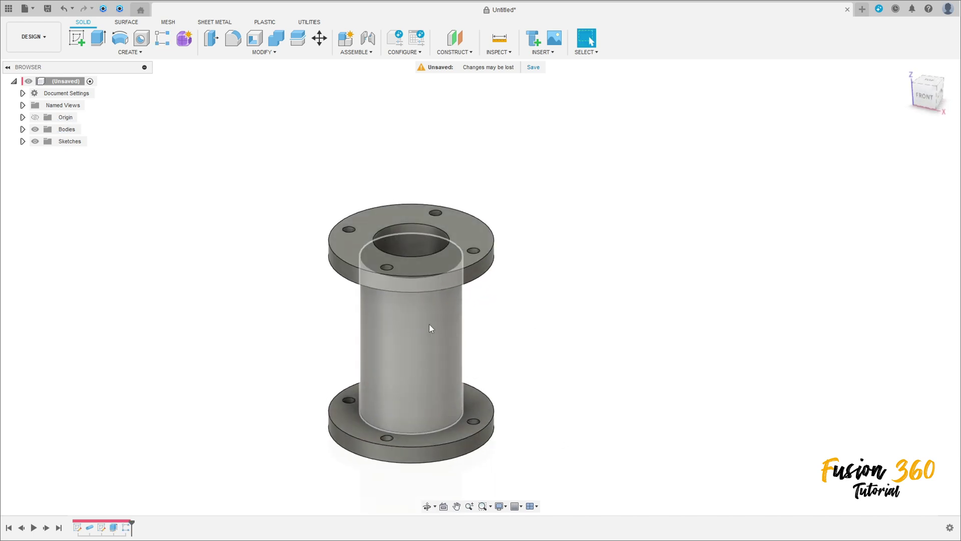
click(507, 56)
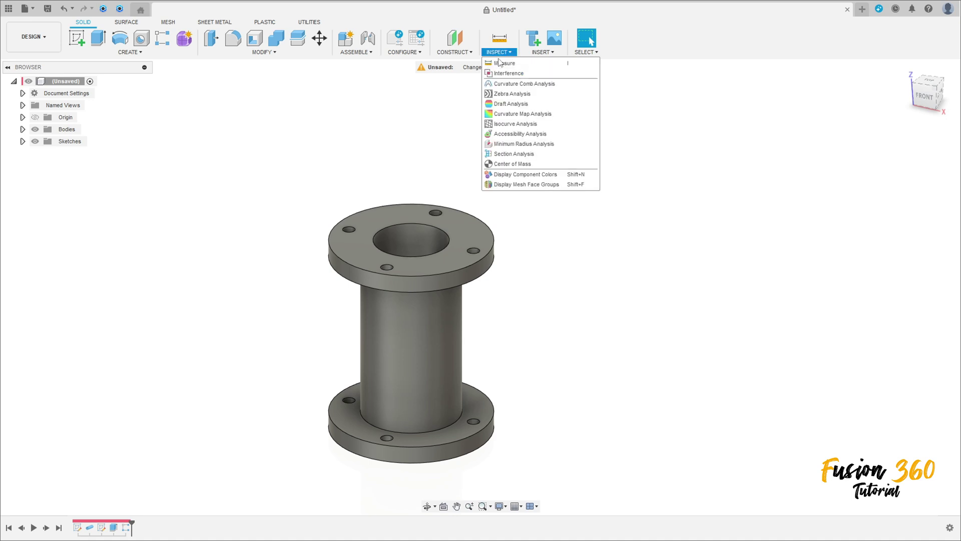
click(509, 155)
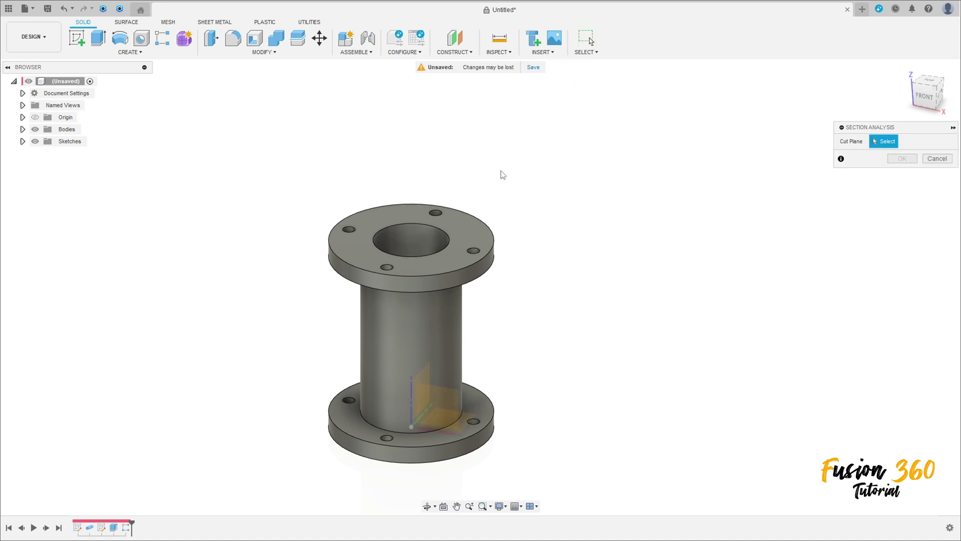
click(443, 402)
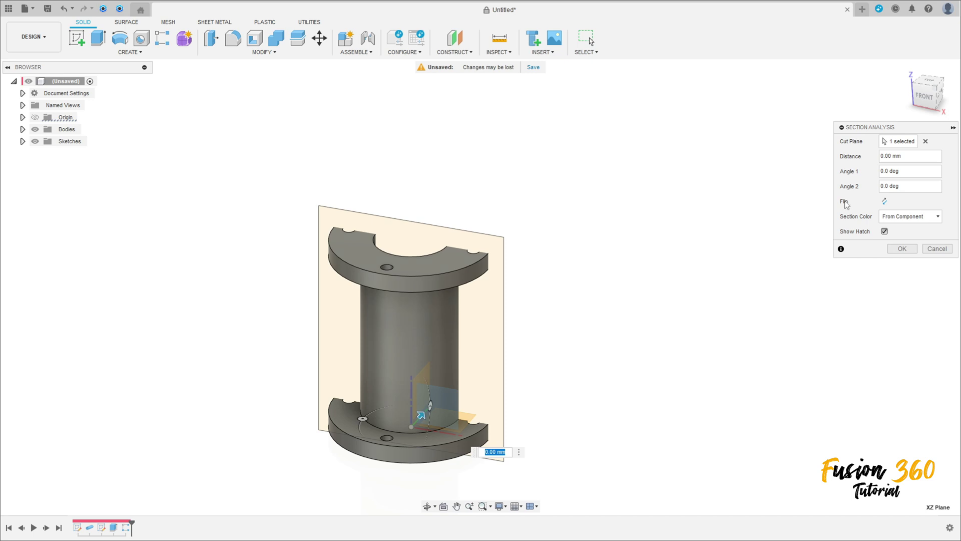
click(885, 201)
click(902, 249)
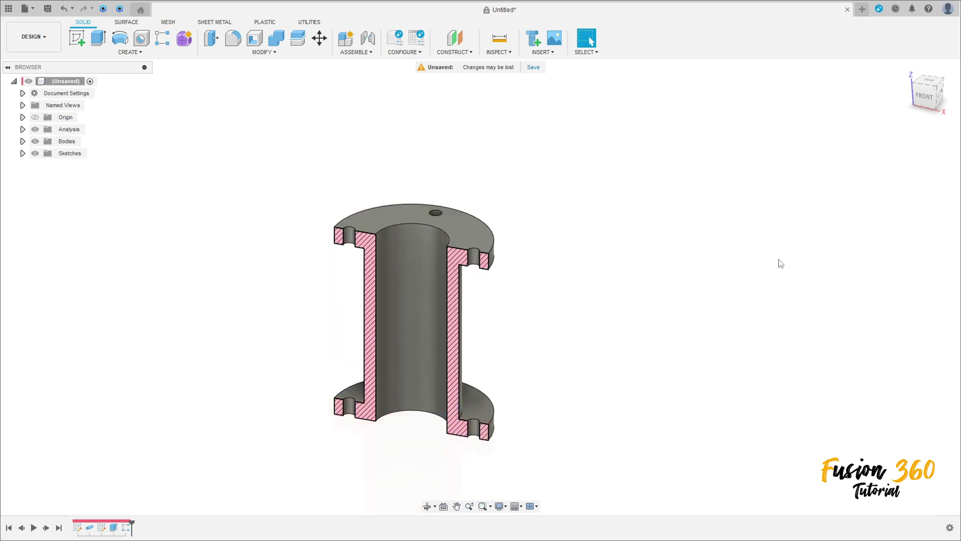
shift+middle_drag(563, 308, 545, 293)
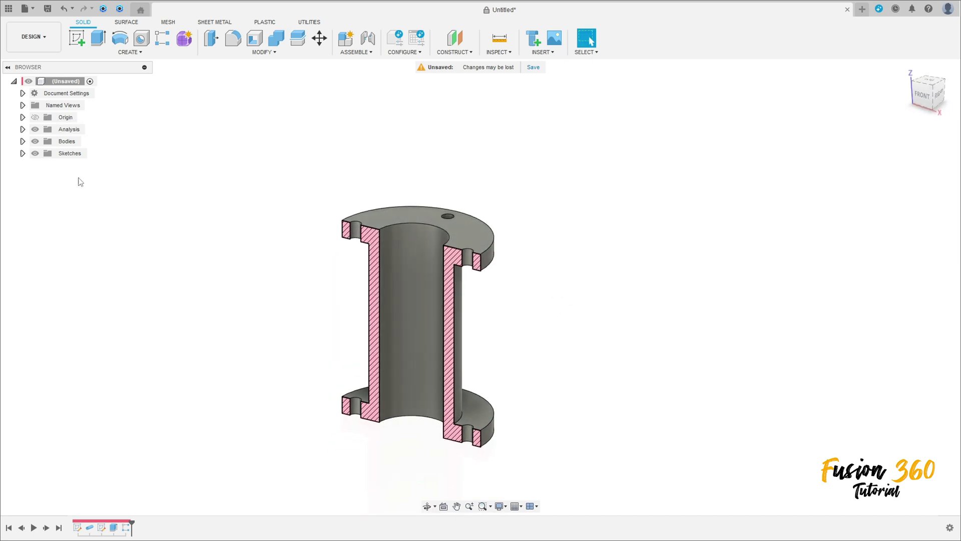
click(35, 129)
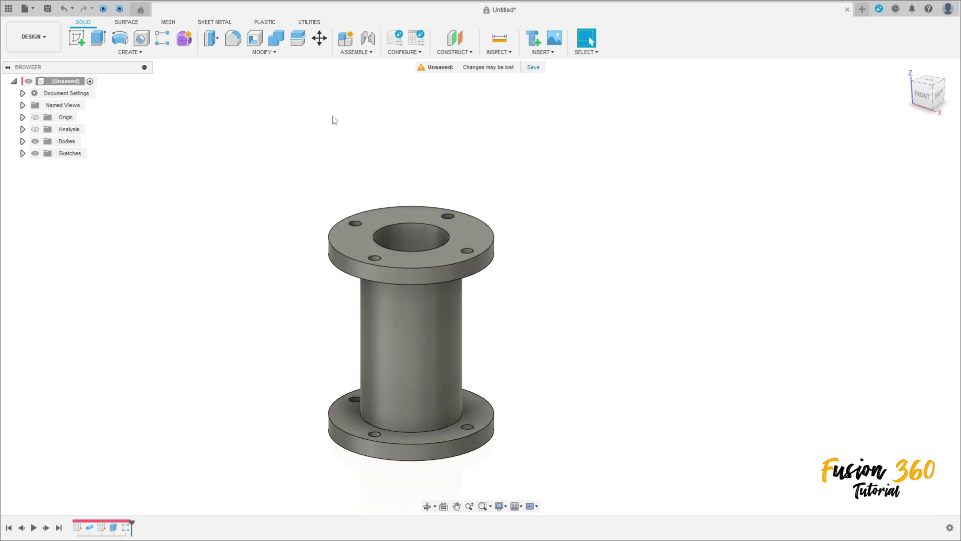
click(456, 52)
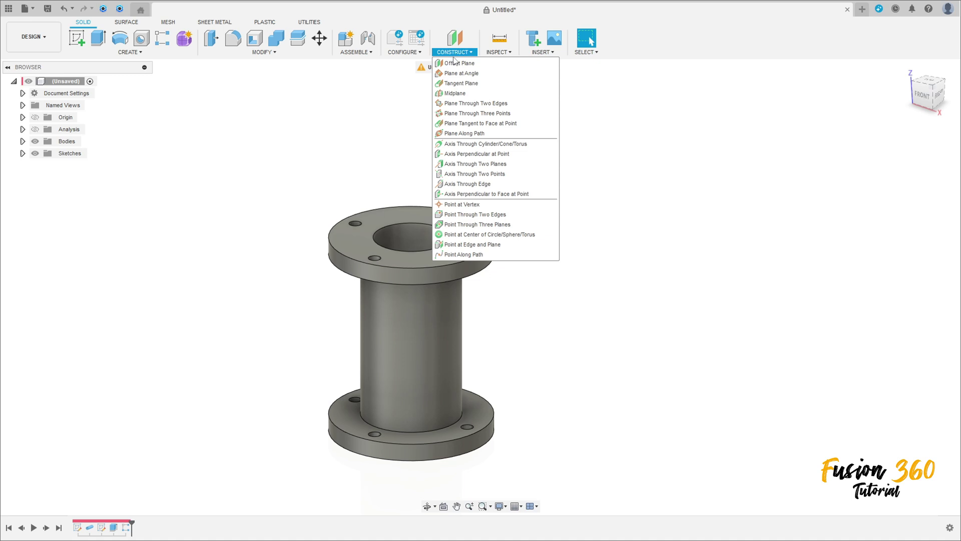
- Place a construction plane along Sketch1's 25° branch line at distance 1, its far end
click(466, 133)
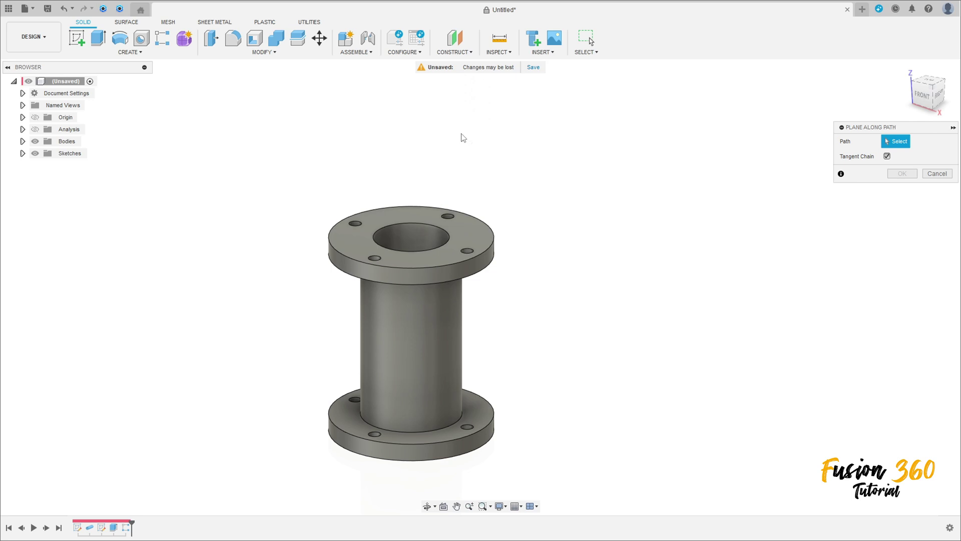
click(22, 154)
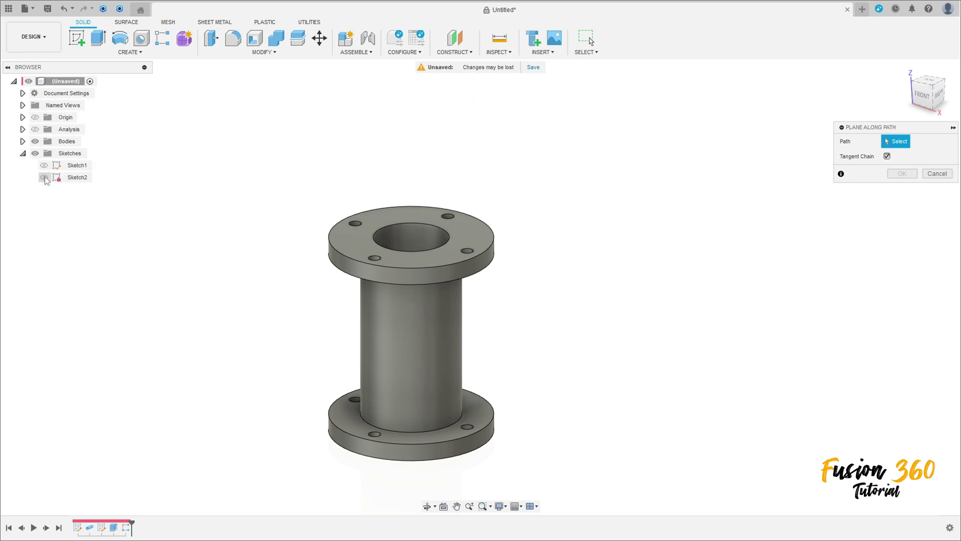
click(44, 177)
click(44, 177)
click(44, 166)
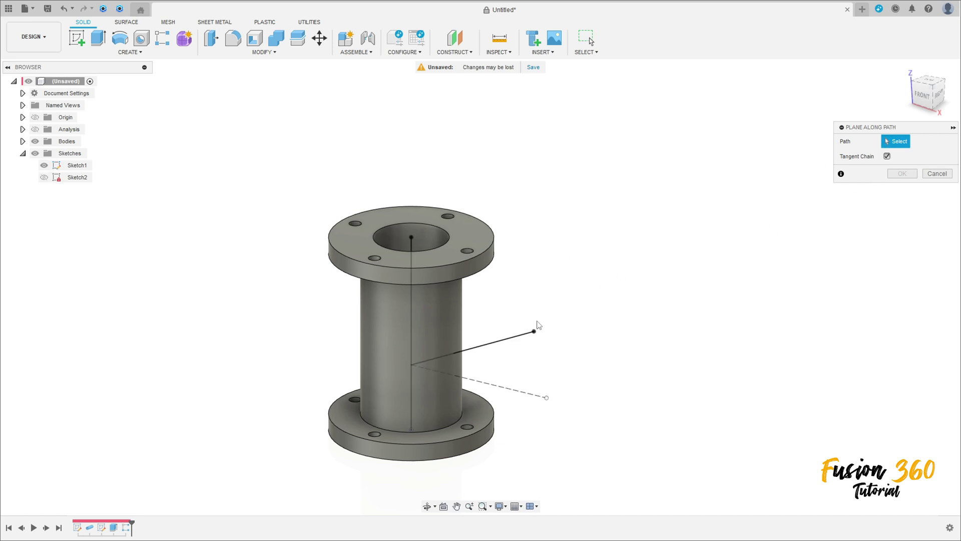
click(520, 334)
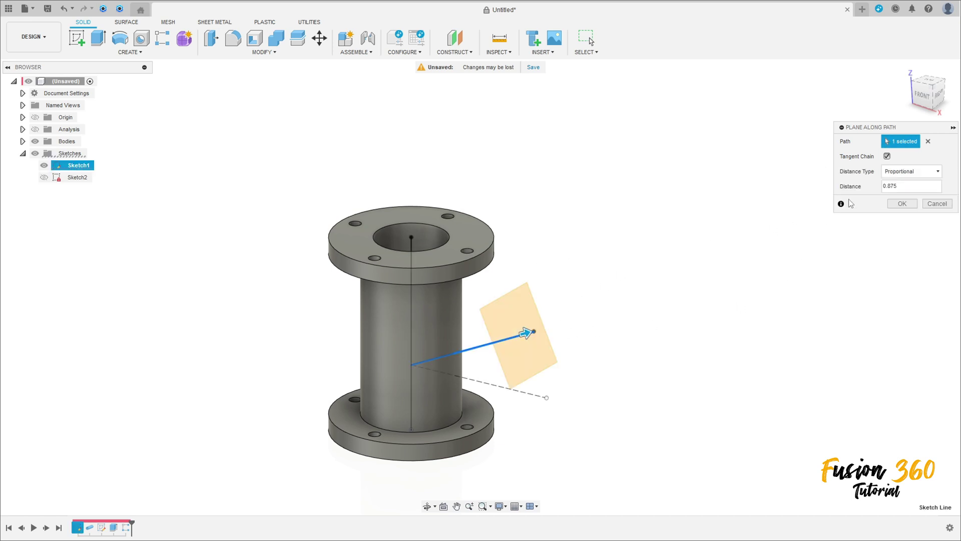
shift+middle_drag(661, 272, 678, 262)
click(905, 188)
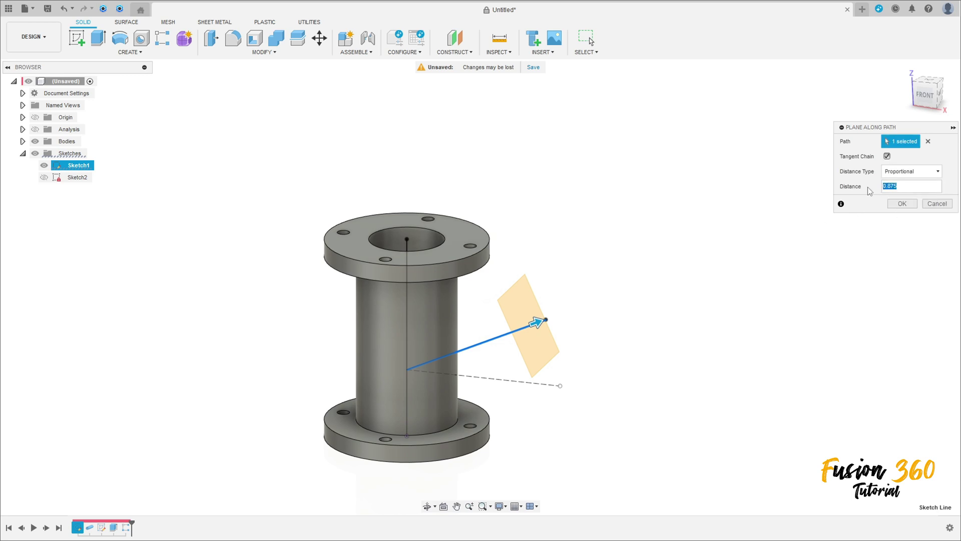
text(1)
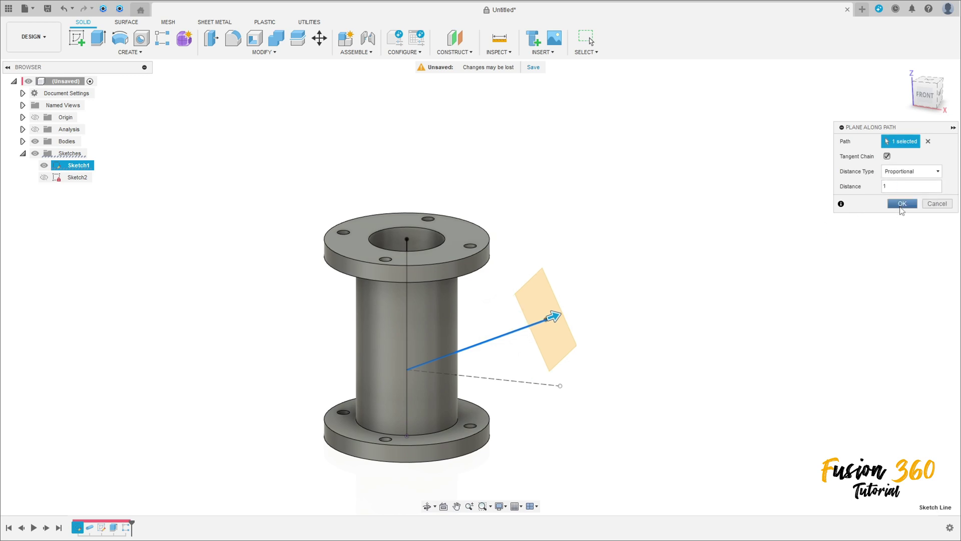
click(901, 203)
shift+middle_drag(773, 231, 726, 234)
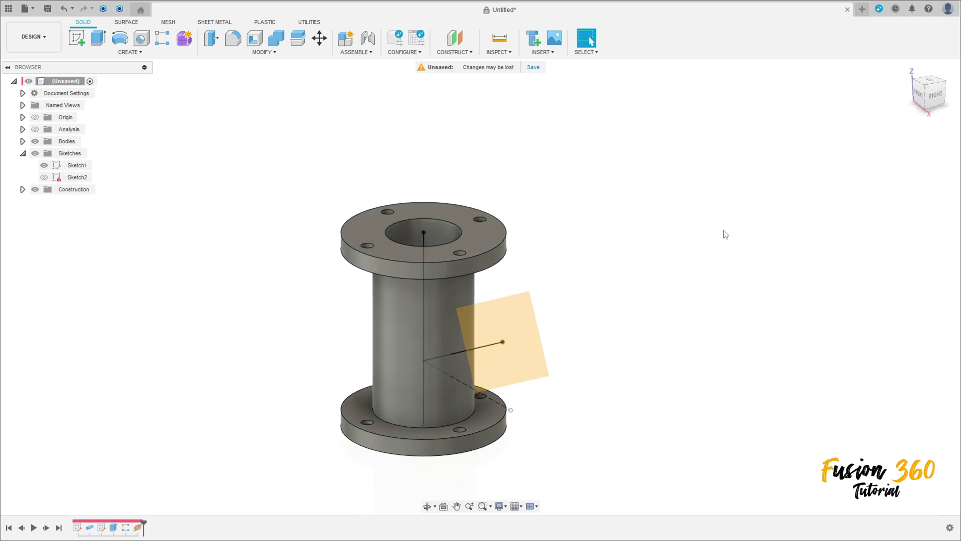
- Start a sketch on the branch-end construction plane and hide Sketch1
click(76, 37)
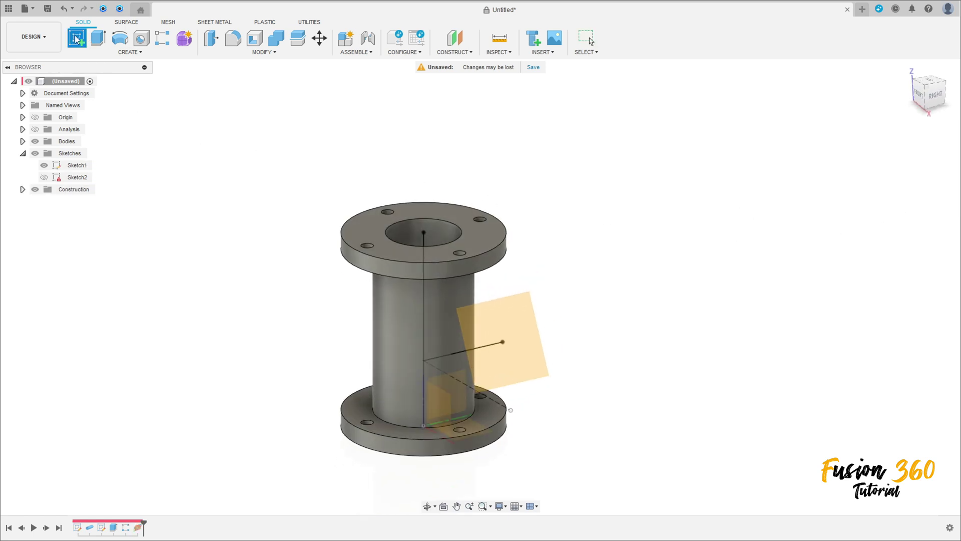
click(515, 334)
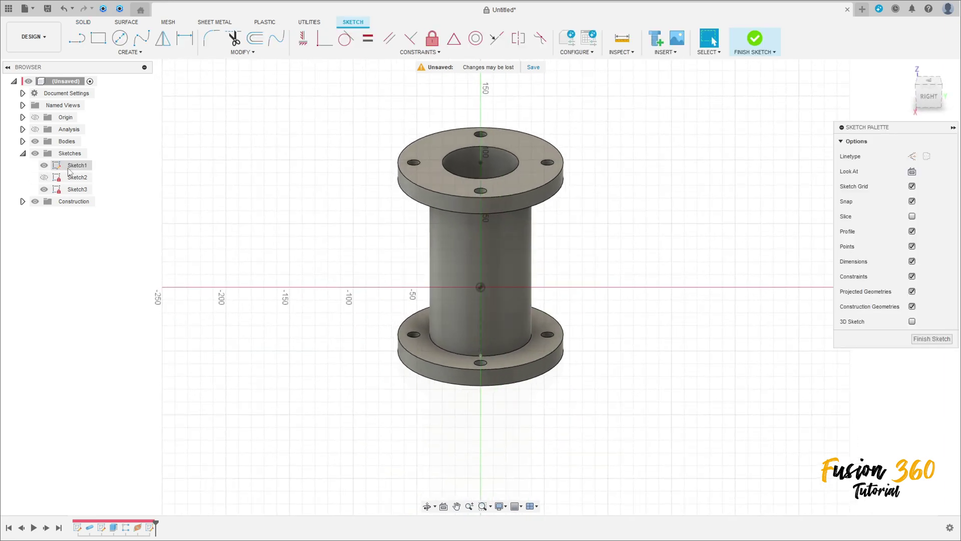
click(43, 169)
click(44, 165)
- Draw concentric 60 mm and 50 mm circles at the sketch origin and finish the sketch
click(120, 39)
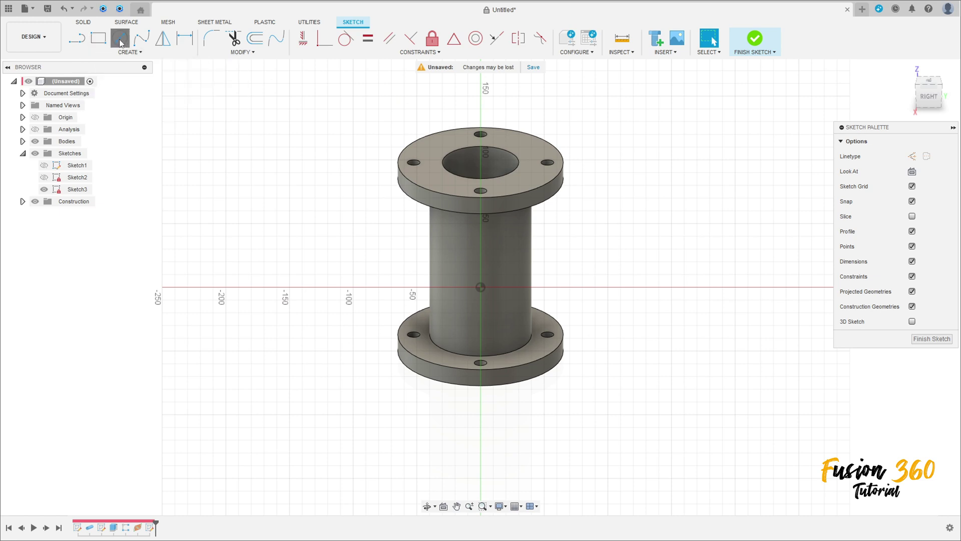
click(480, 287)
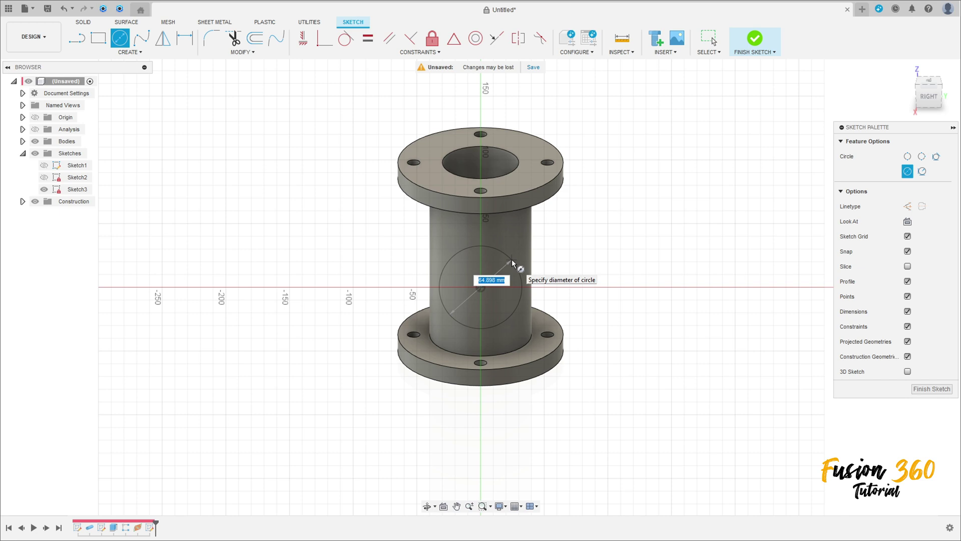
key(Tab)
key(Return)
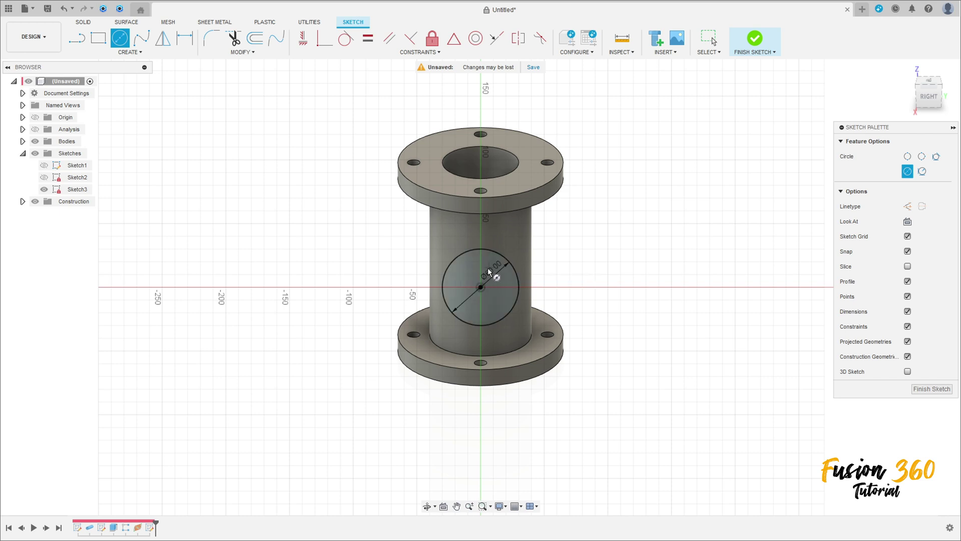
click(481, 287)
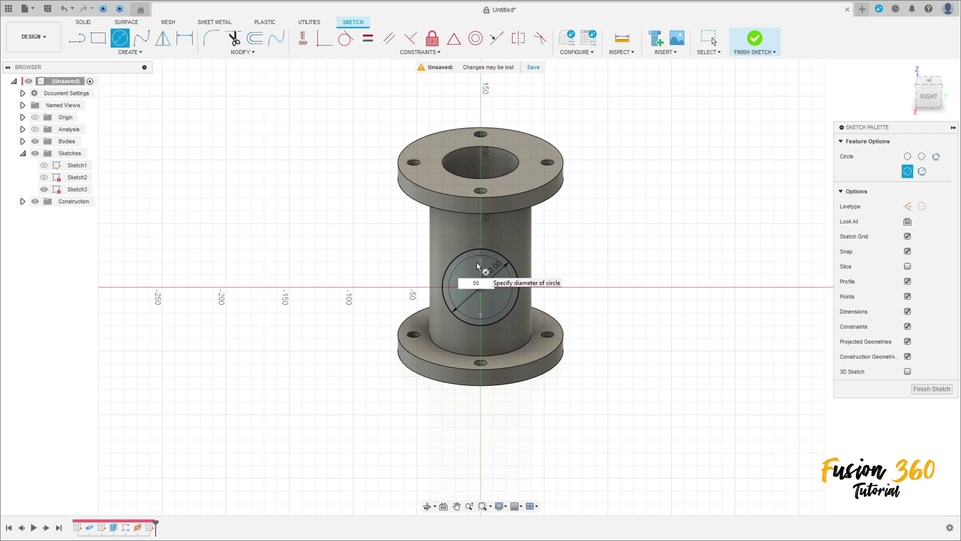
key(Return)
key(Escape)
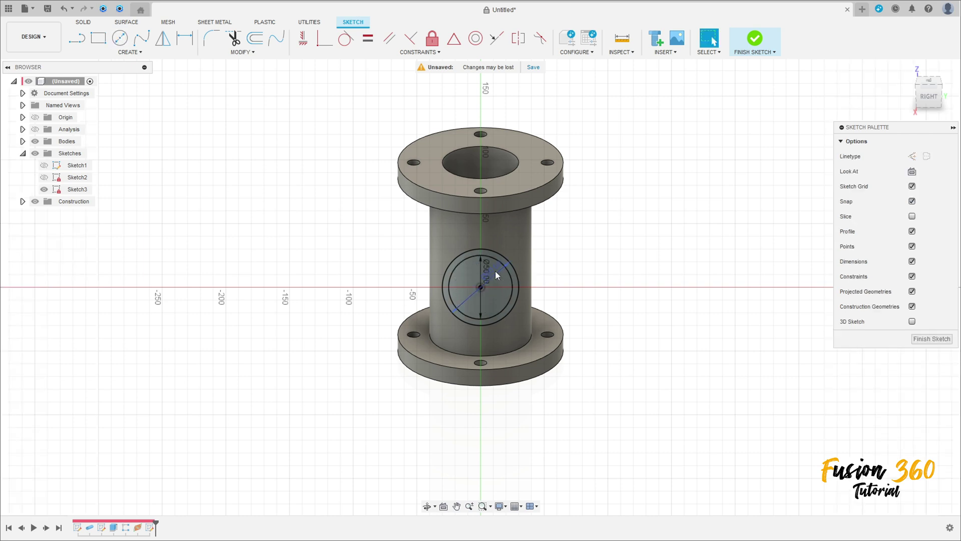
drag(515, 273, 588, 238)
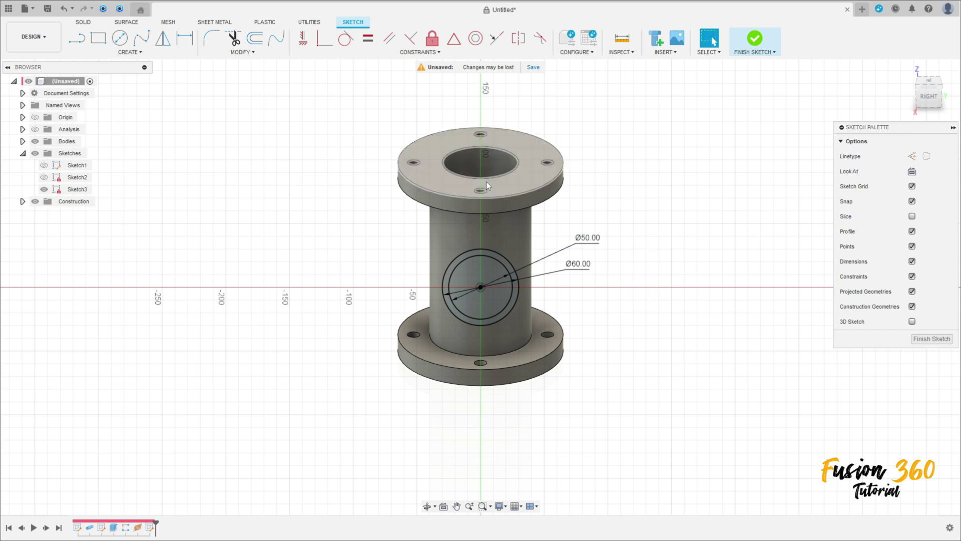
click(755, 39)
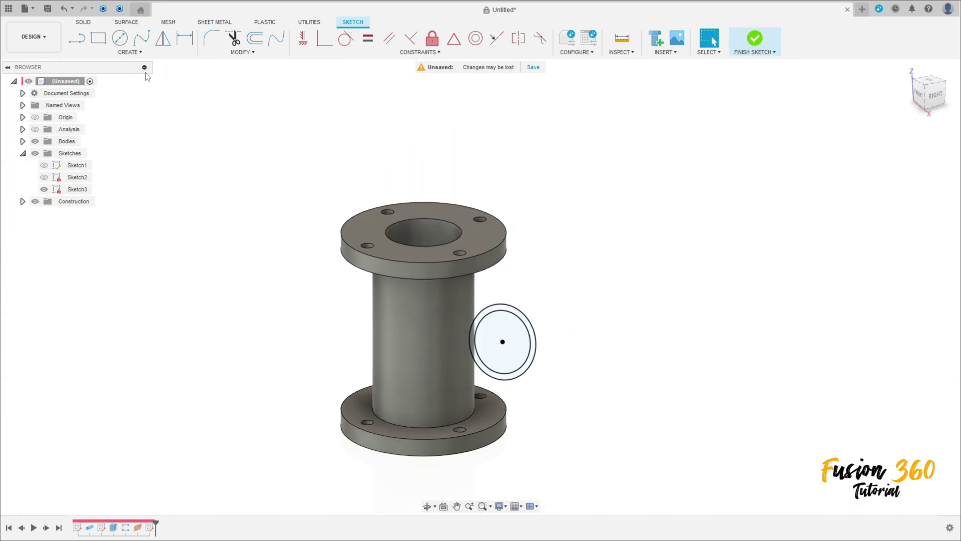
- Select Sketch3's inner circle and outer ring profiles for extrusion
click(99, 40)
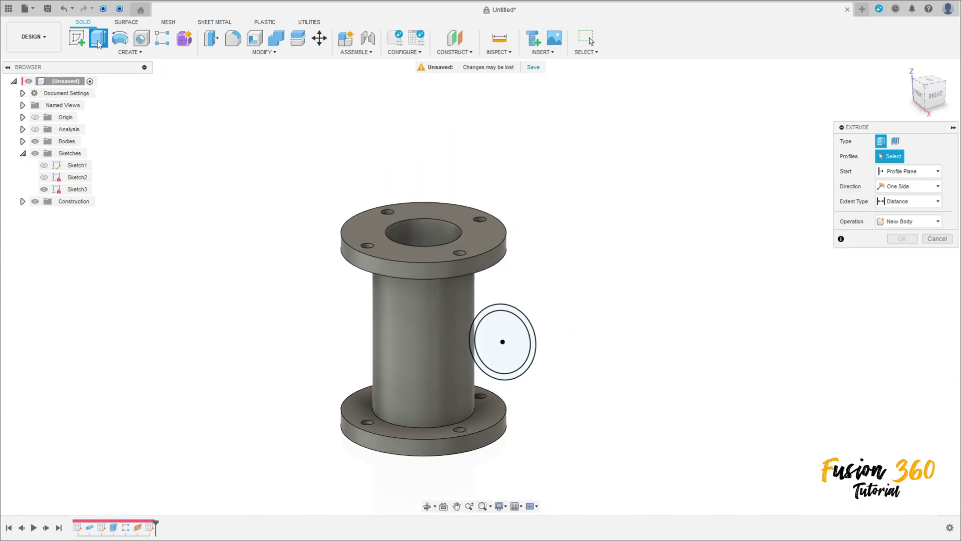
click(520, 331)
scroll(516, 316, up, 2)
scroll(515, 316, up, 2)
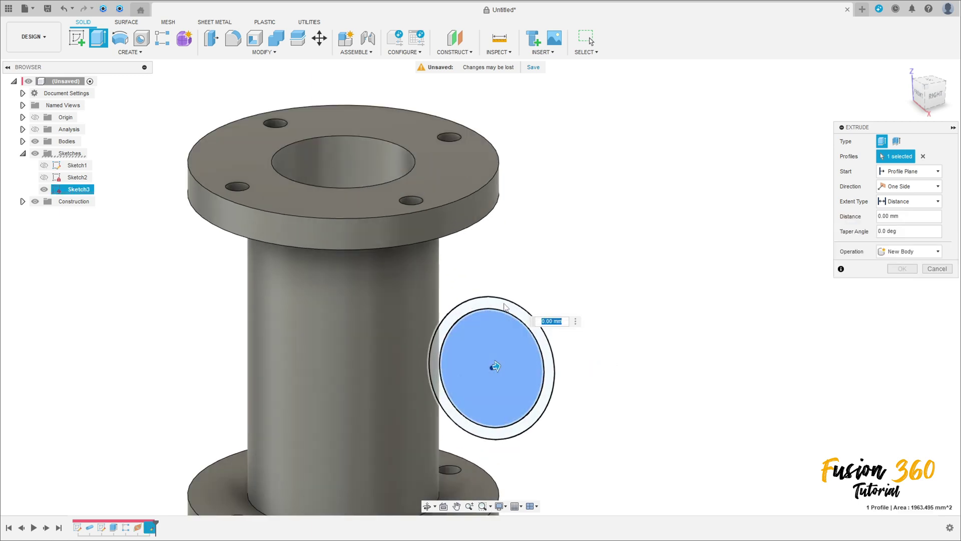
click(502, 304)
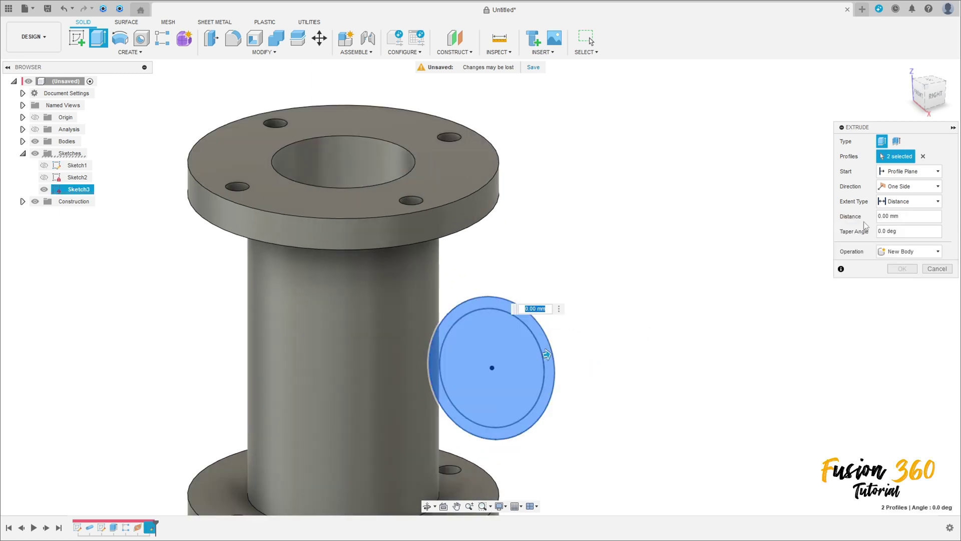
- Extrude them To Object on the main pipe with adjacent faces, joined to the body
click(911, 201)
click(900, 224)
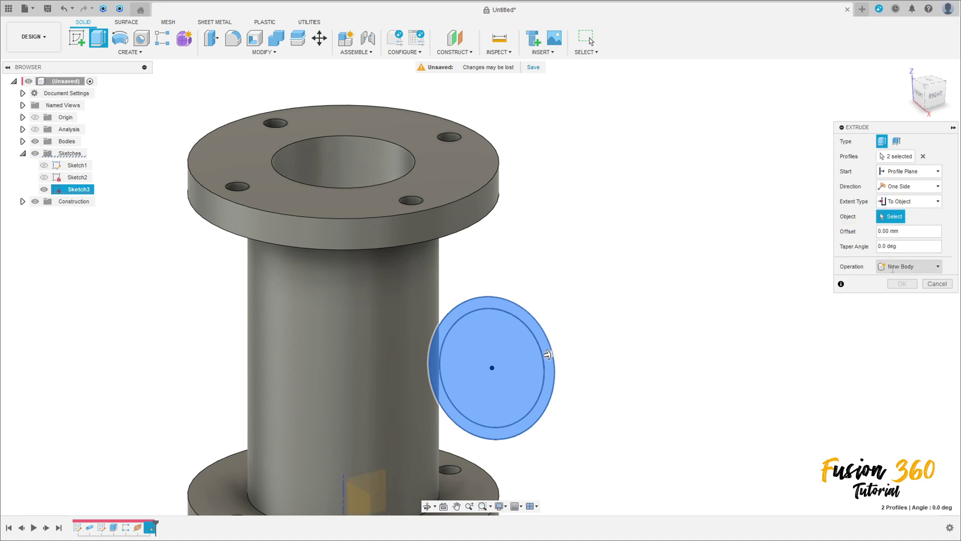
click(895, 267)
click(894, 279)
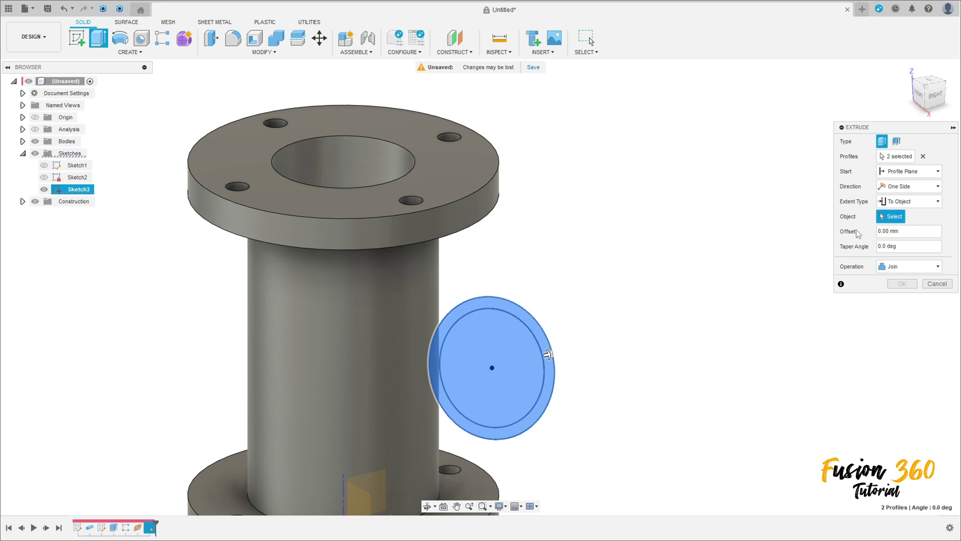
click(386, 386)
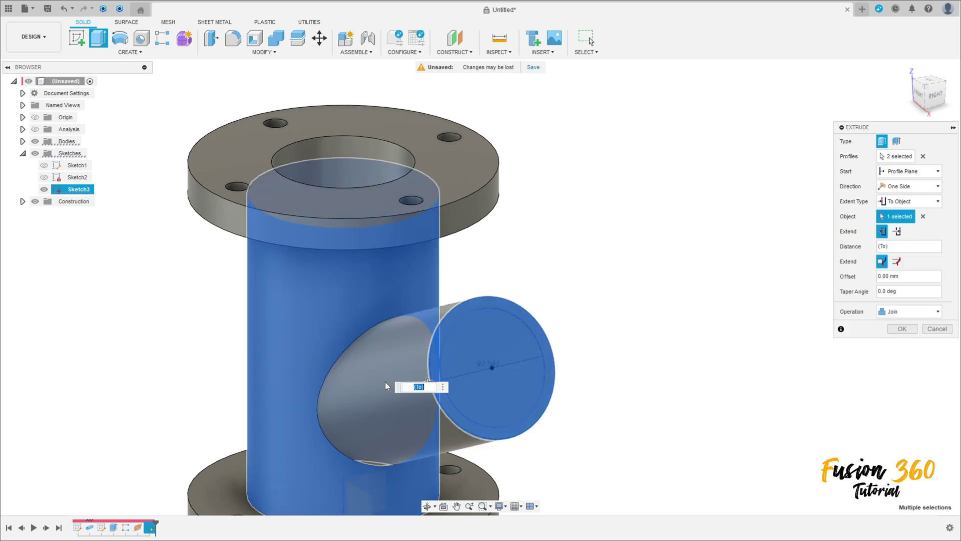
scroll(450, 391, down, 3)
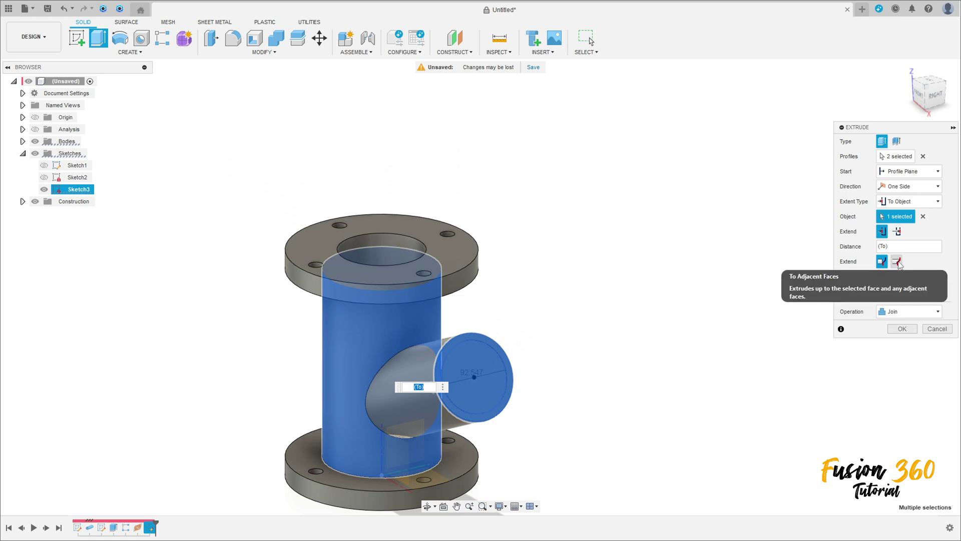
click(896, 261)
shift+middle_drag(534, 386, 575, 382)
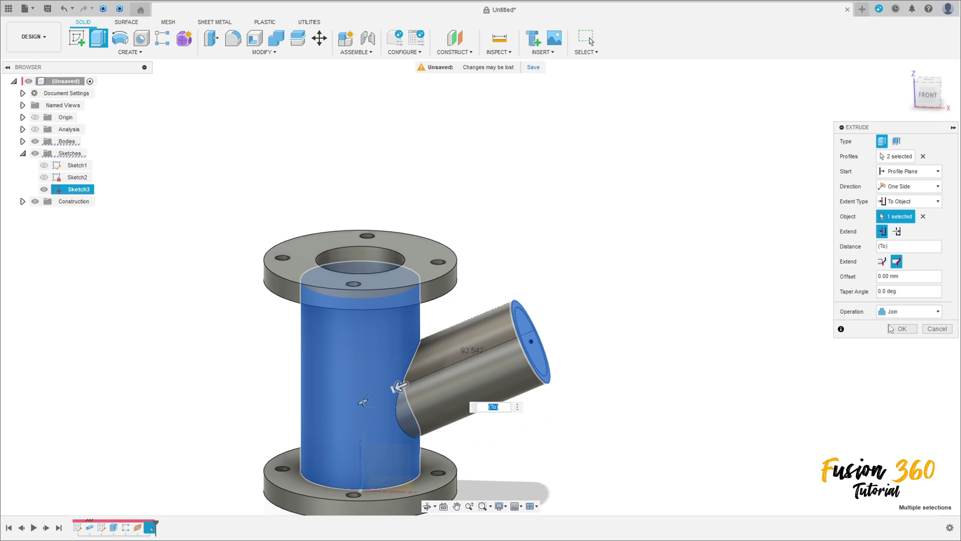
click(900, 329)
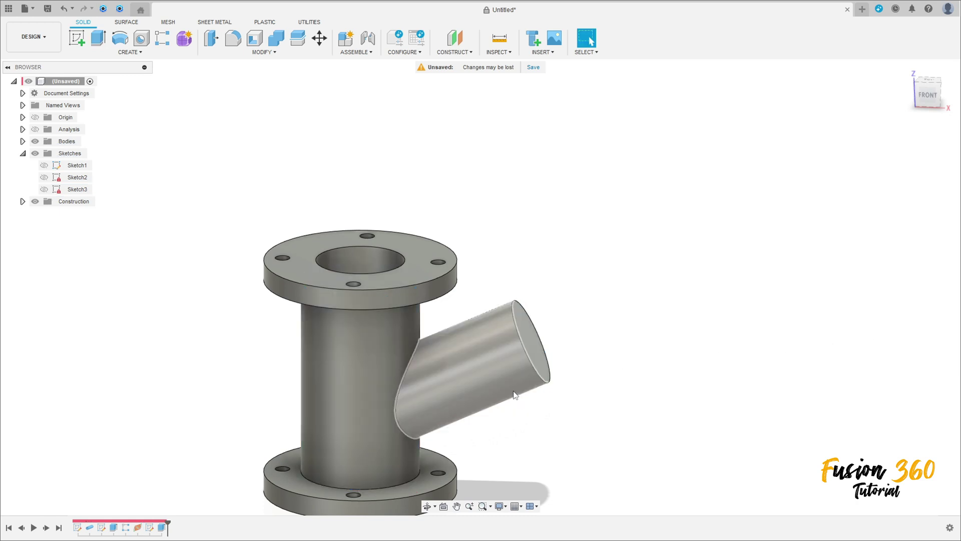
- Show Sketch3's branch-end circles on the solid branch, hide the section view, and start an extrusion
click(35, 129)
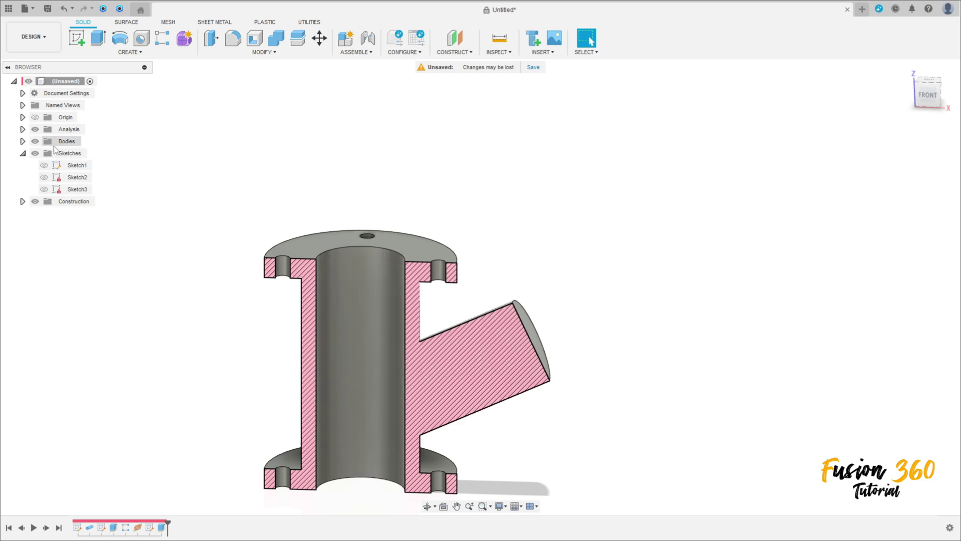
click(36, 141)
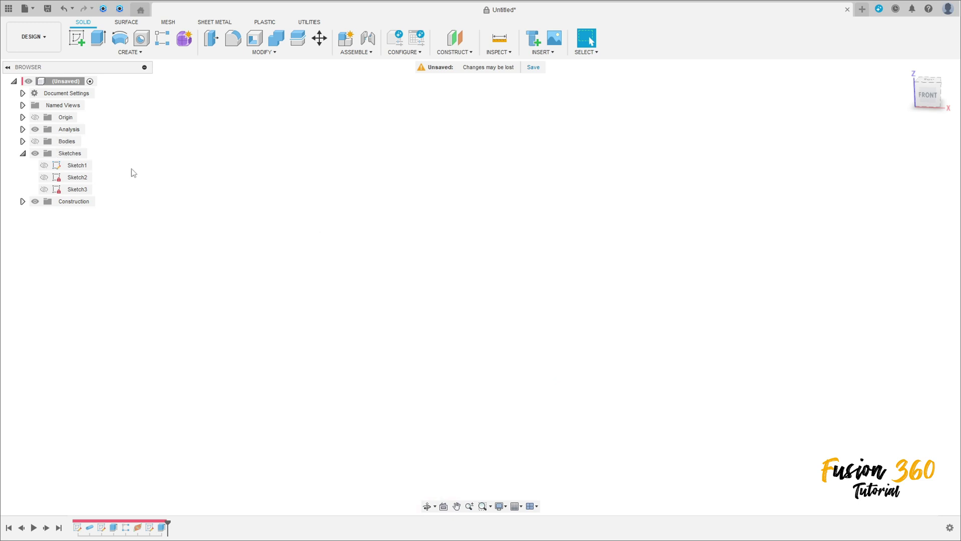
click(35, 142)
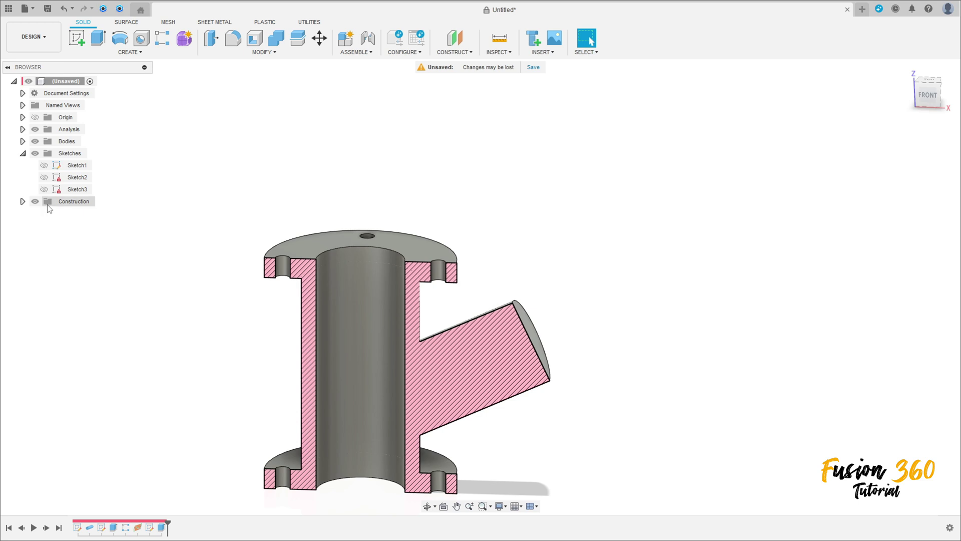
click(44, 190)
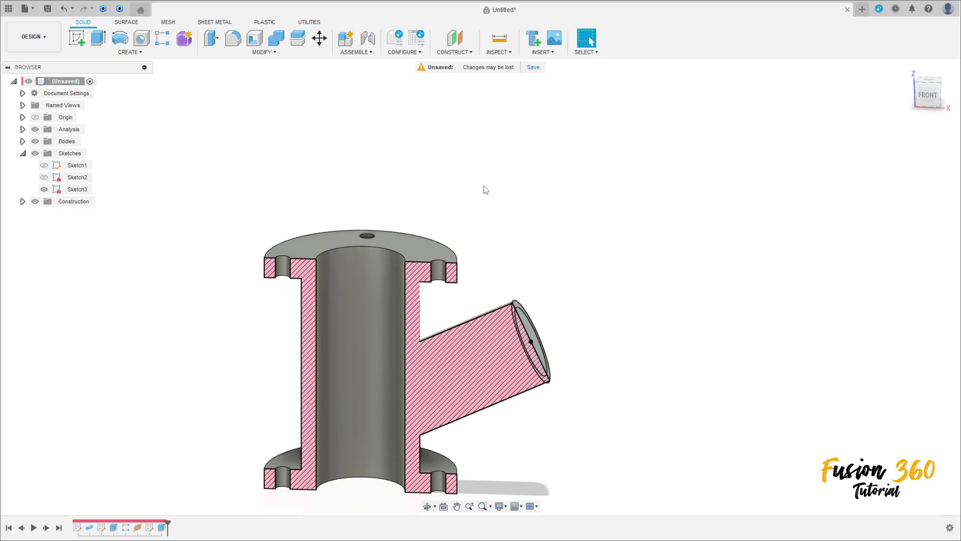
shift+middle_drag(484, 190, 451, 194)
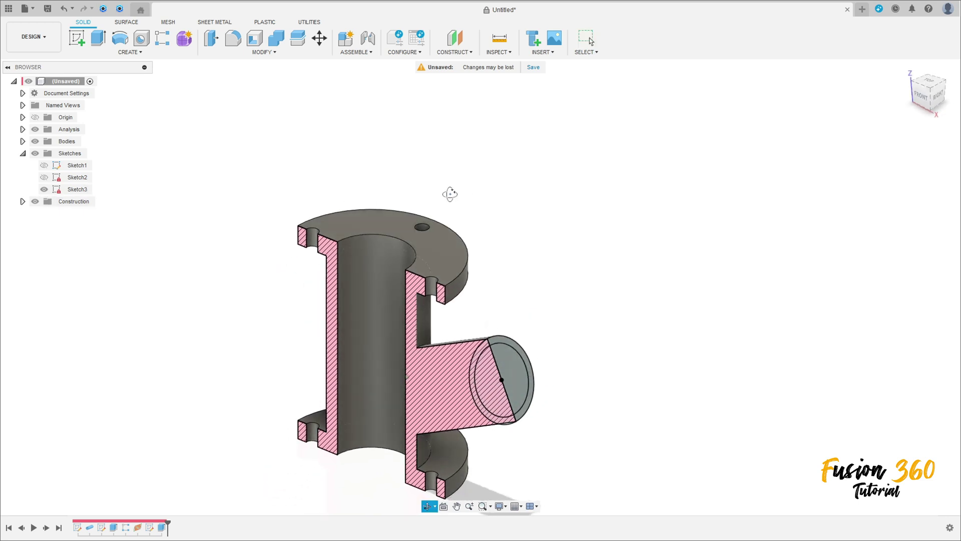
click(35, 130)
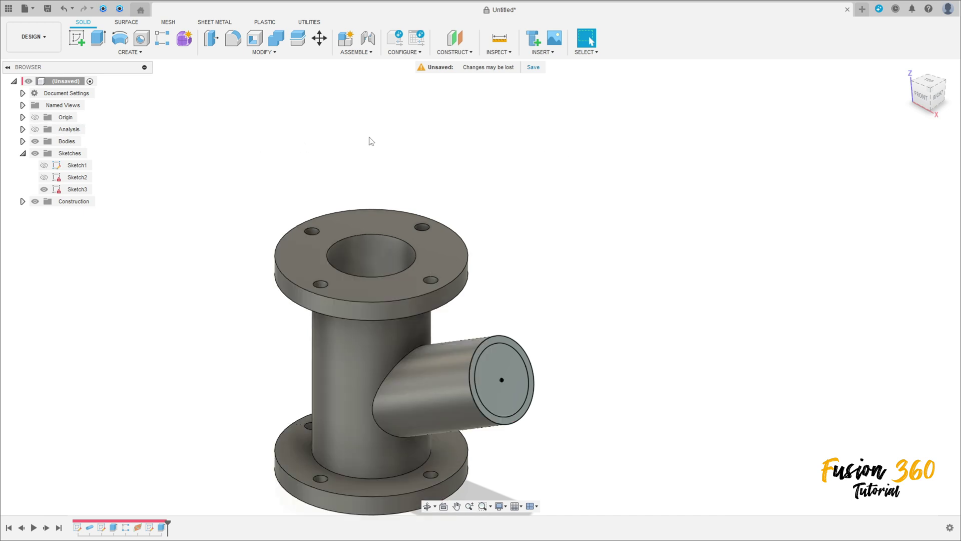
click(102, 39)
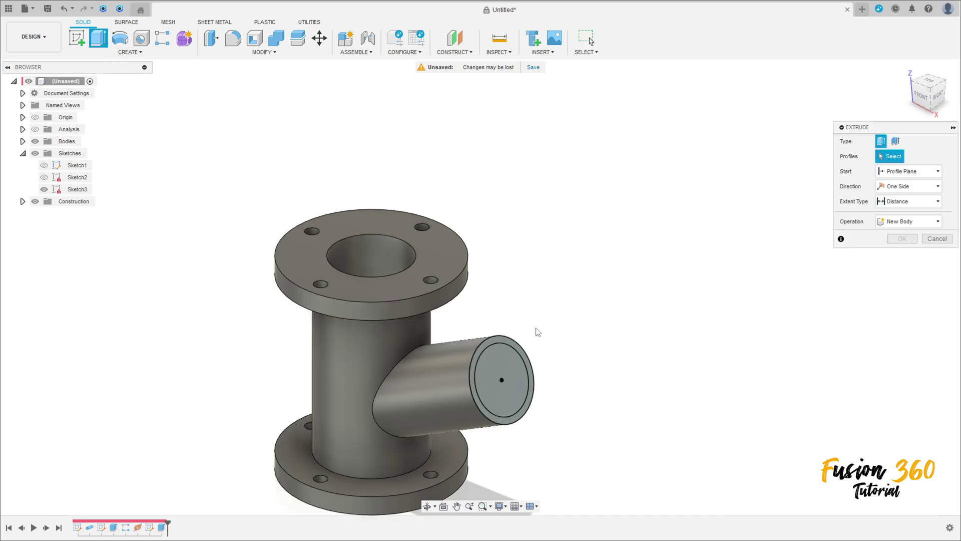
- Select the Ø50 inner branch circle and set the extrusion to Cut with extent To Object
click(507, 373)
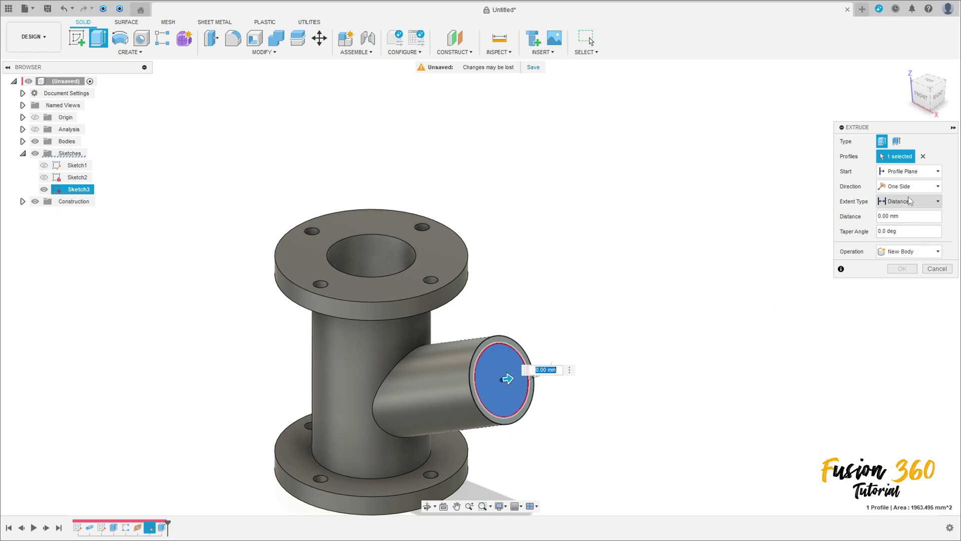
click(911, 254)
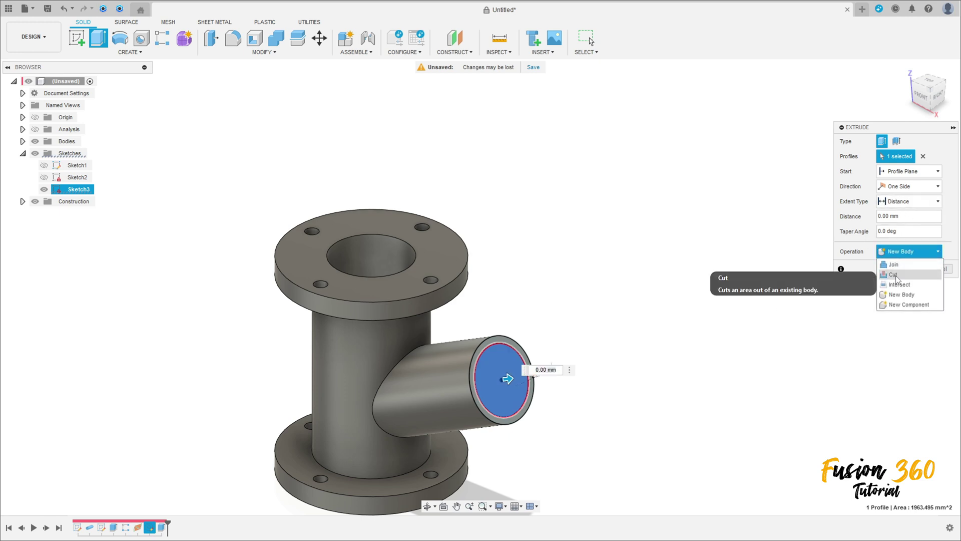
click(896, 274)
click(901, 201)
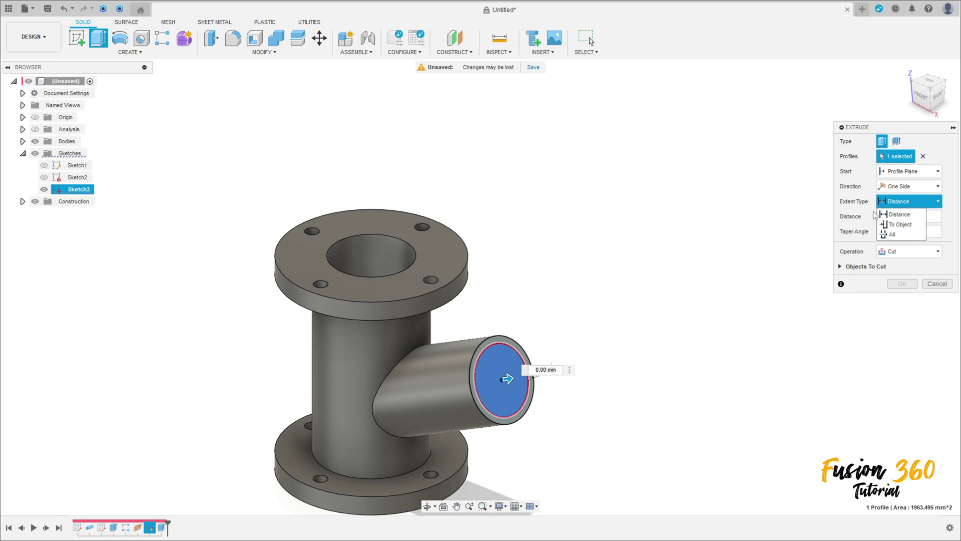
click(899, 224)
- Cut up to the main pipe's bore face with To Adjacent Faces, checking it in section view
shift+middle_drag(622, 338, 574, 304)
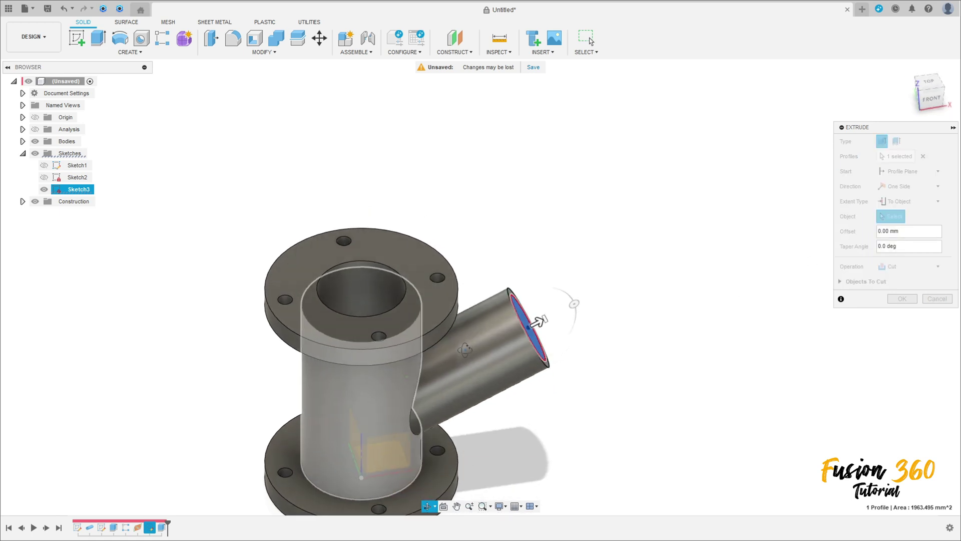
shift+middle_drag(465, 350, 405, 309)
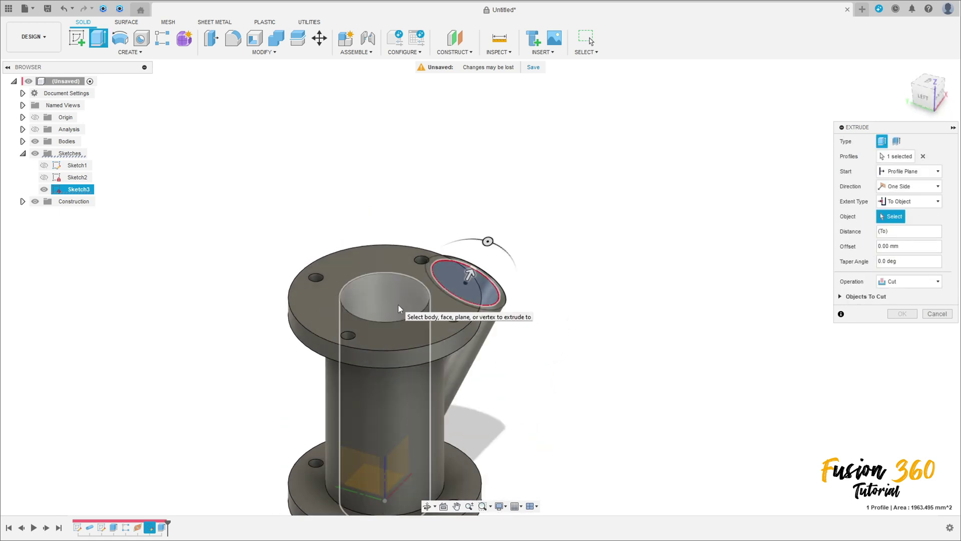
click(399, 310)
mouse_move(529, 350)
shift+middle_down()
mouse_move(583, 354)
mouse_move(545, 352)
shift+middle_up()
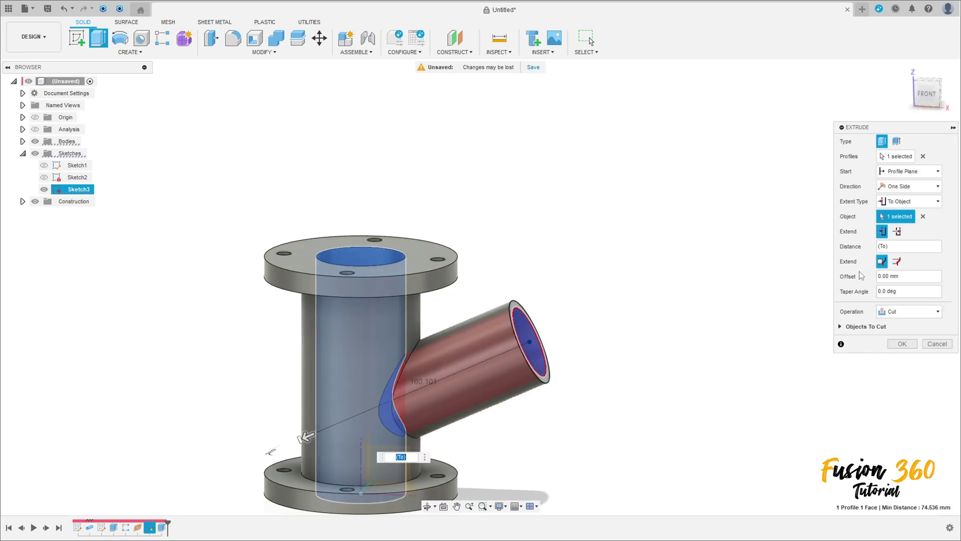
click(896, 262)
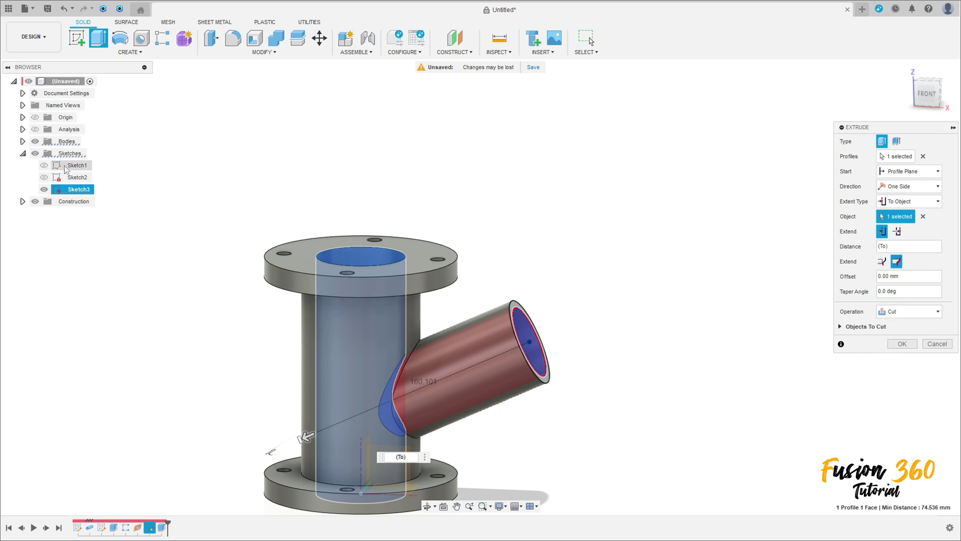
click(35, 129)
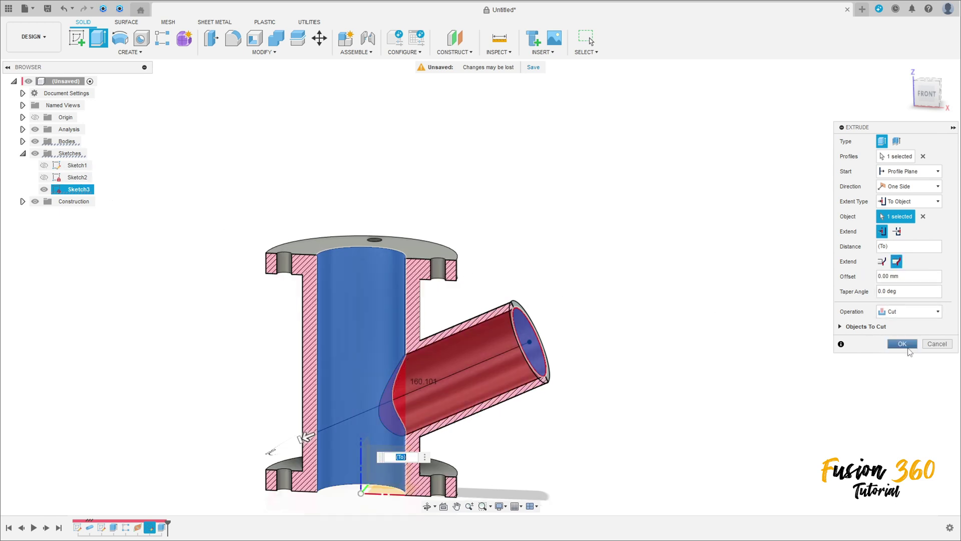
click(902, 343)
shift+middle_drag(637, 358, 669, 337)
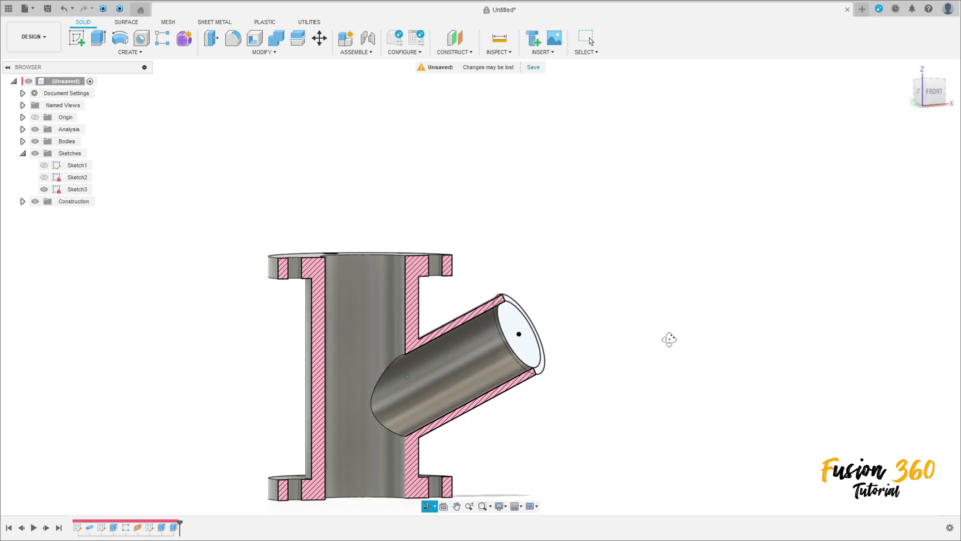
- Hide Sketch3 and the section analysis, and view the hollow-branched pipe isometrically
click(44, 189)
mouse_move(500, 350)
shift+middle_down()
mouse_move(515, 345)
mouse_move(495, 361)
mouse_move(509, 356)
mouse_move(391, 354)
shift+middle_up()
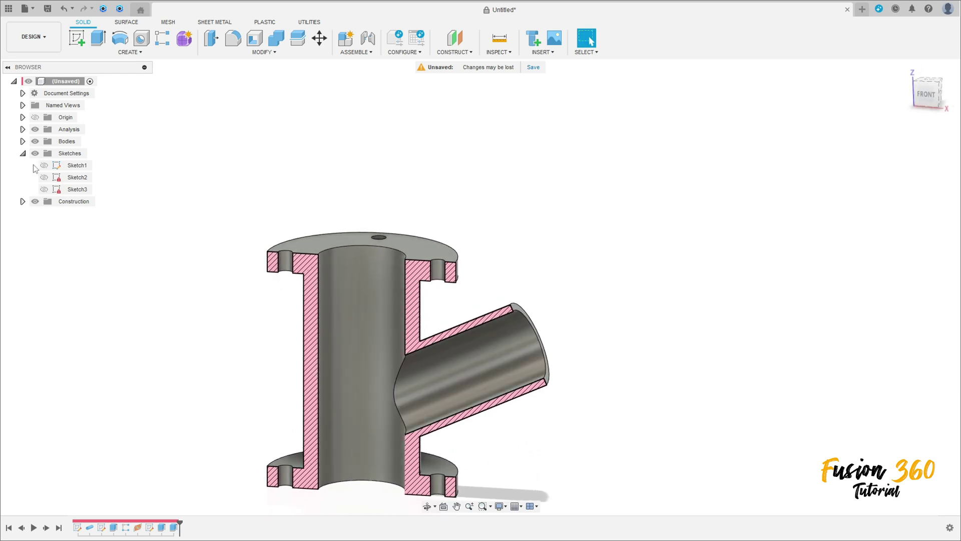
click(35, 130)
shift+middle_drag(465, 250, 531, 280)
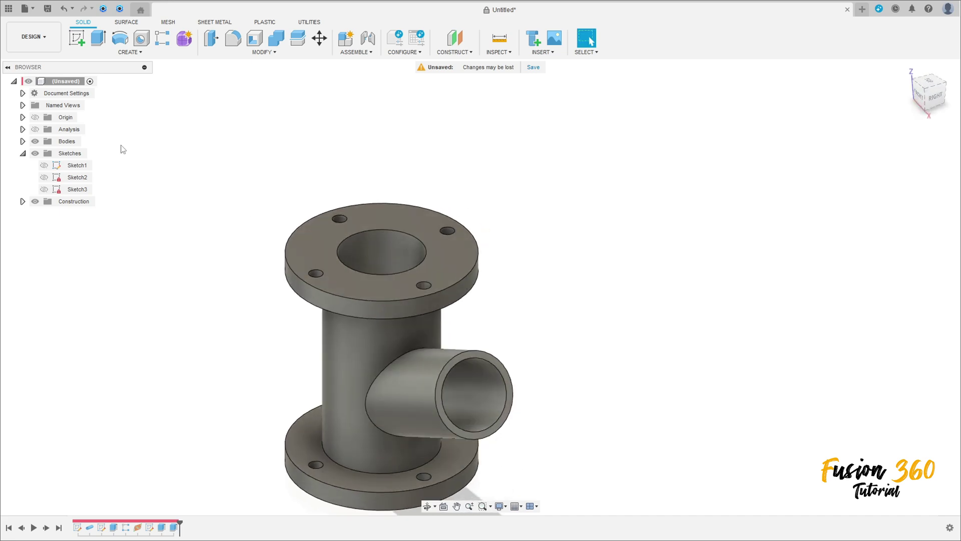
- Start a new sketch on the plane across the pipe's side
click(76, 39)
click(503, 395)
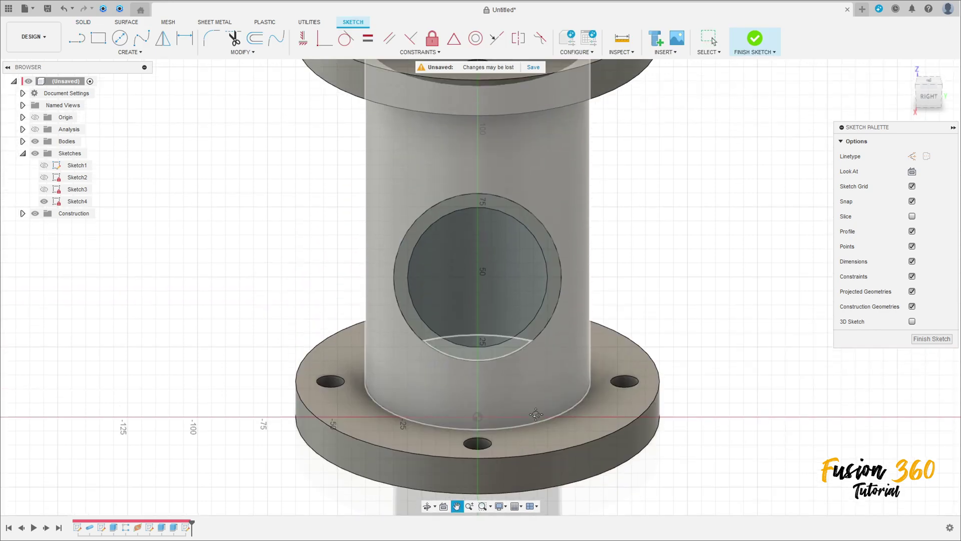
middle_drag(594, 375, 598, 336)
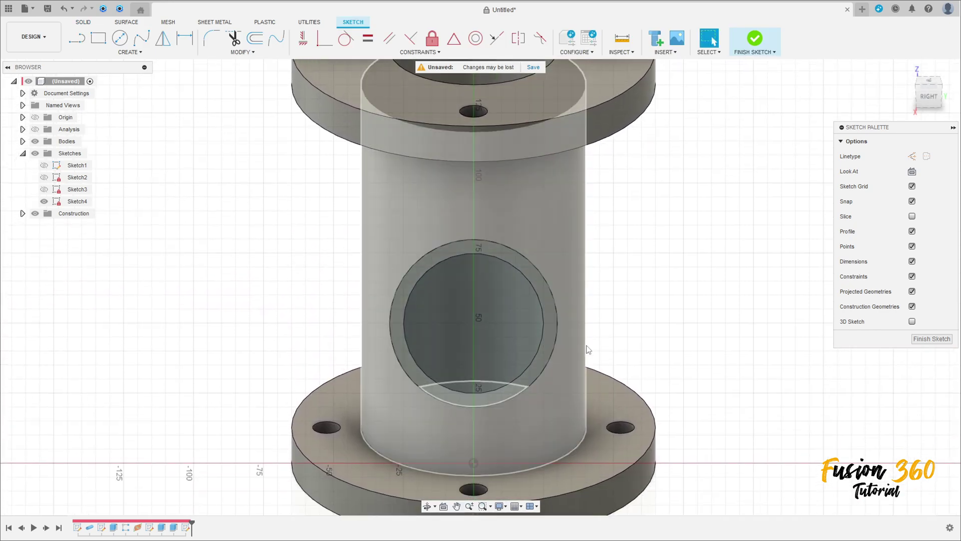
- Draw a closed inverted triangle of lines over the pipe and hide the pipe body
click(77, 38)
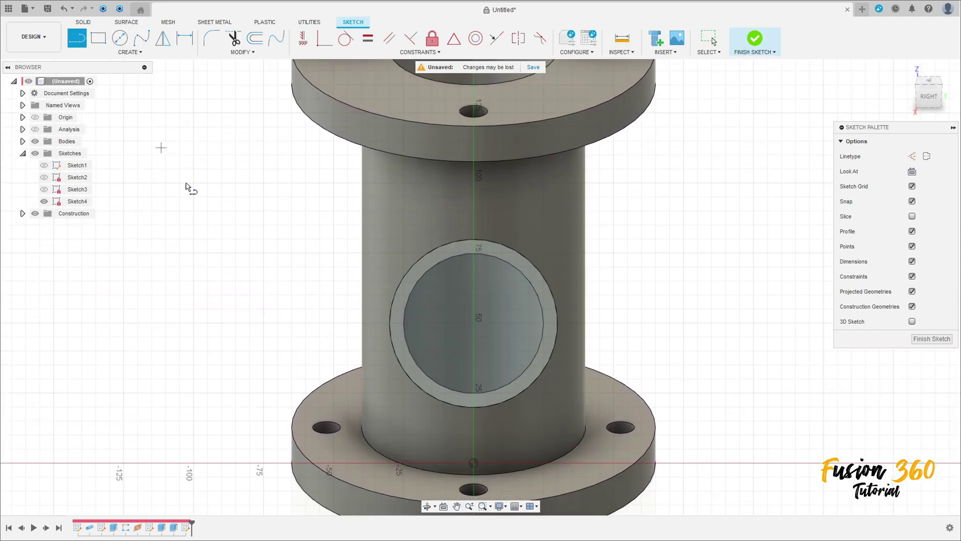
scroll(299, 300, down, 4)
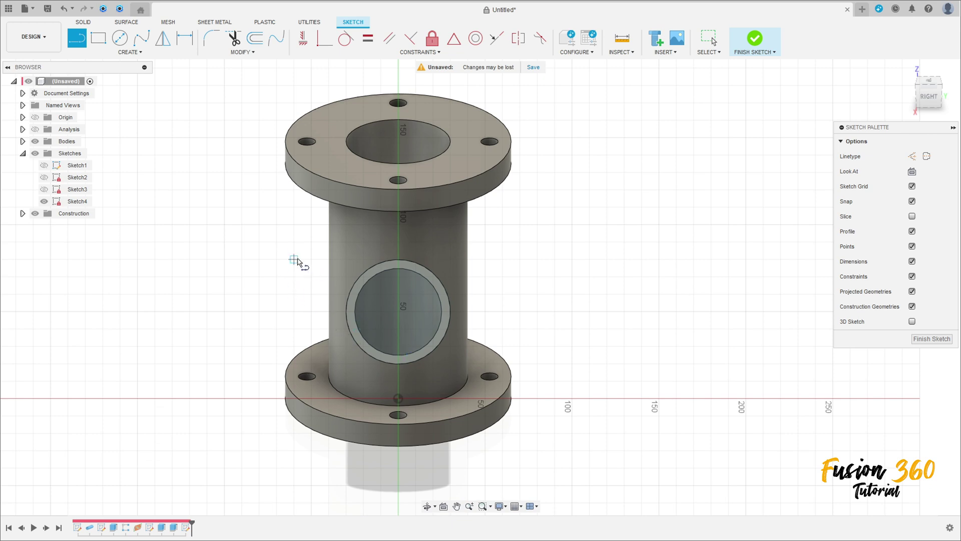
click(294, 259)
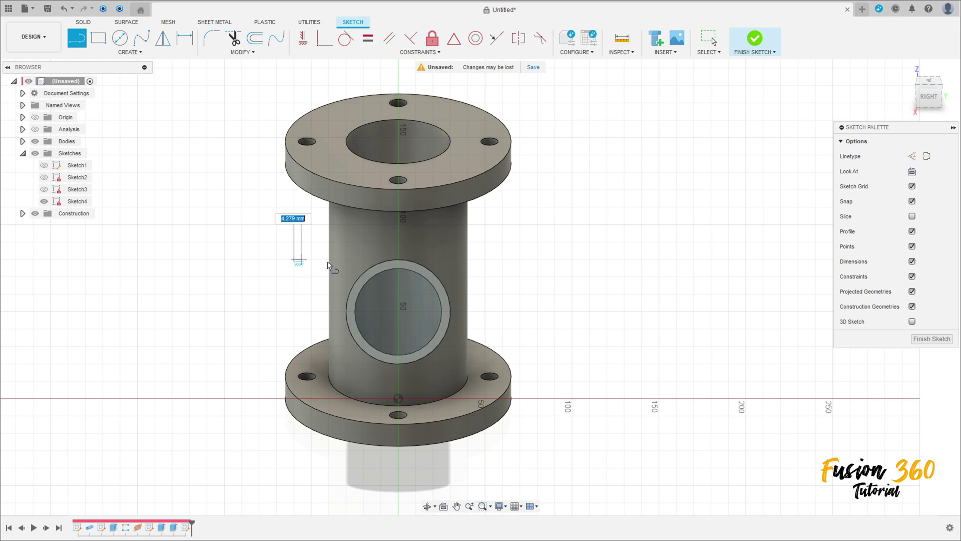
click(511, 260)
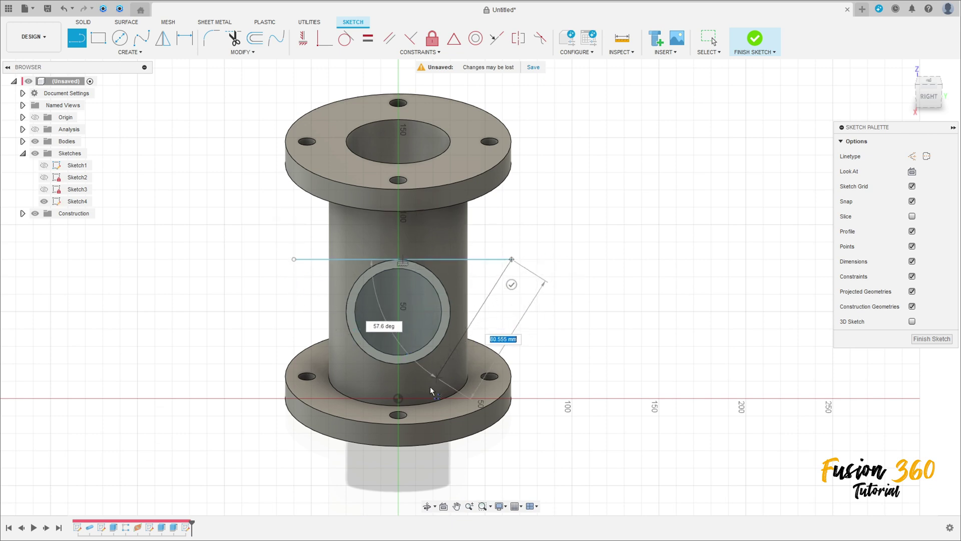
click(403, 442)
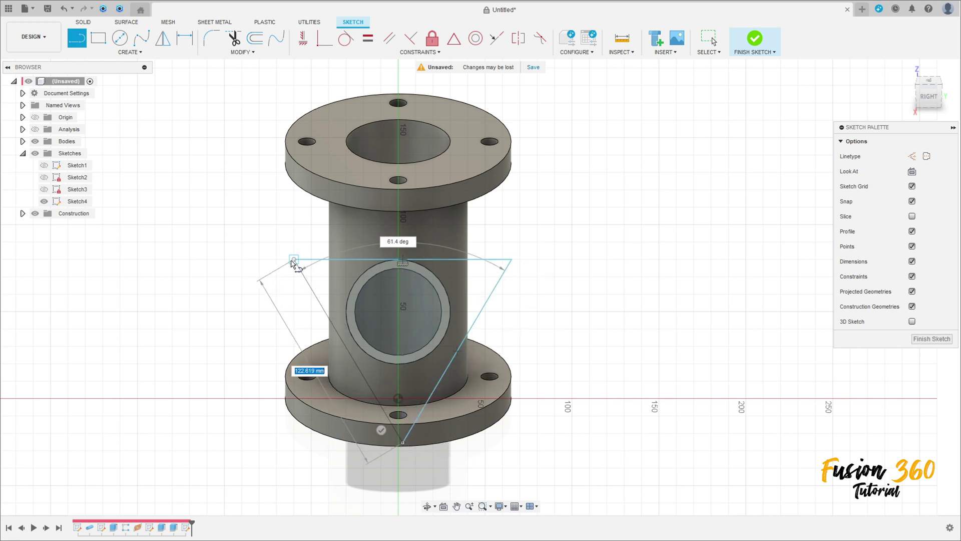
click(294, 259)
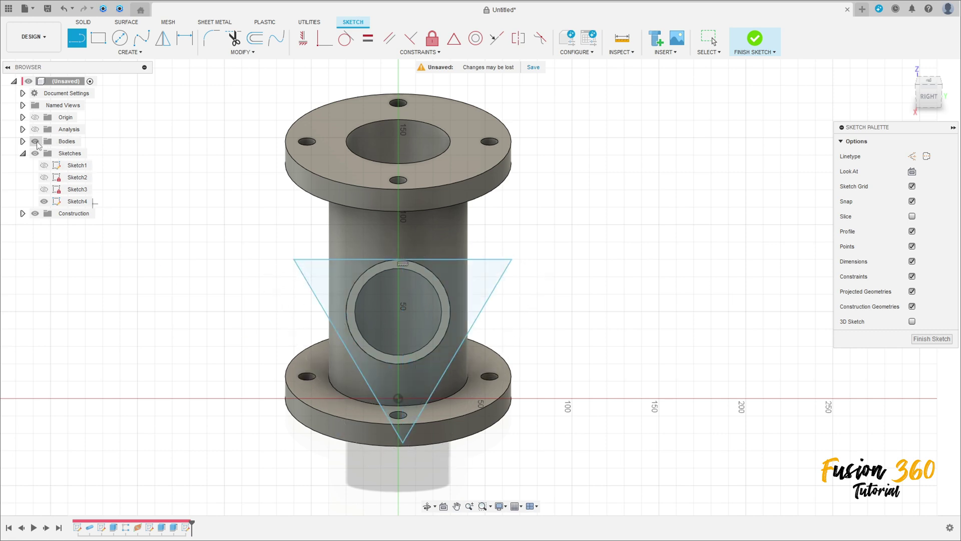
click(35, 141)
scroll(388, 286, up, 2)
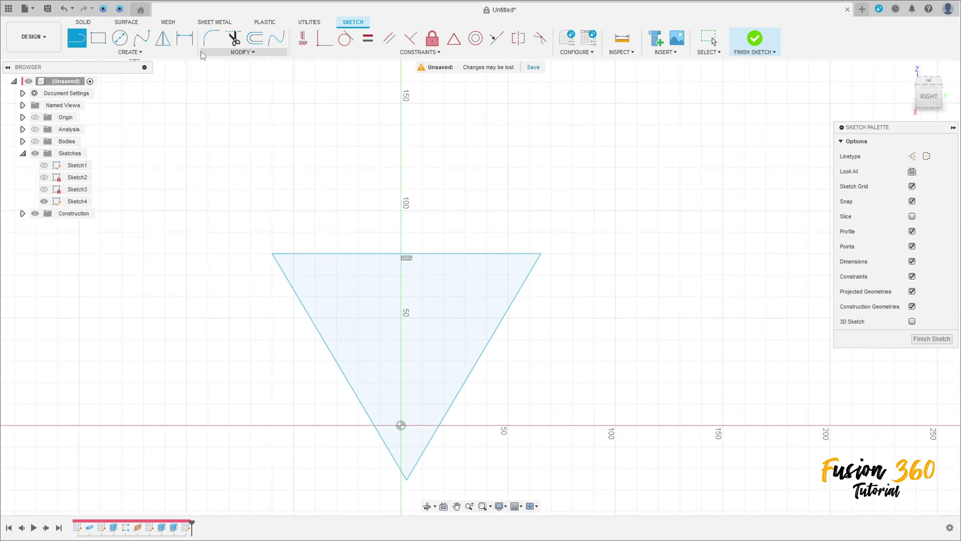
- Round all three triangle corners with R10 sketch fillets
click(212, 40)
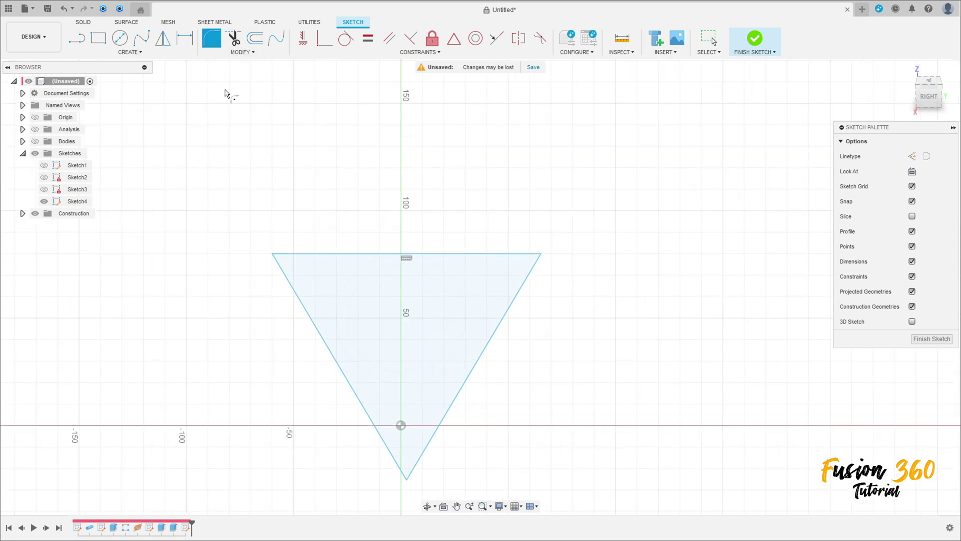
click(272, 255)
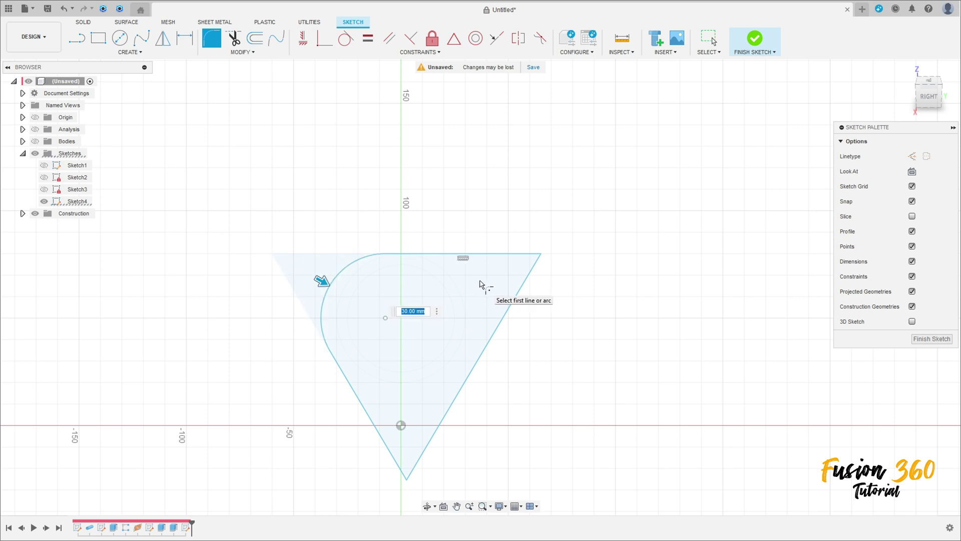
click(539, 256)
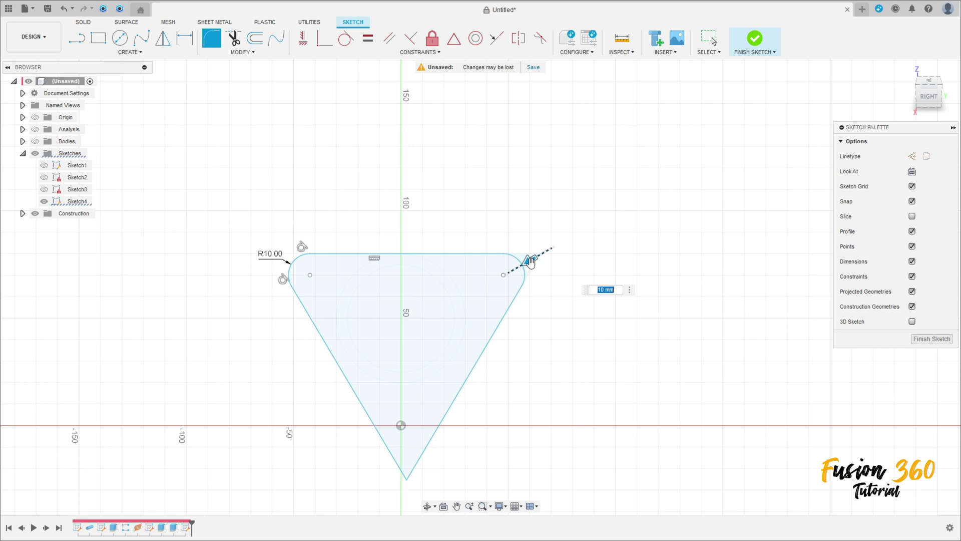
click(407, 478)
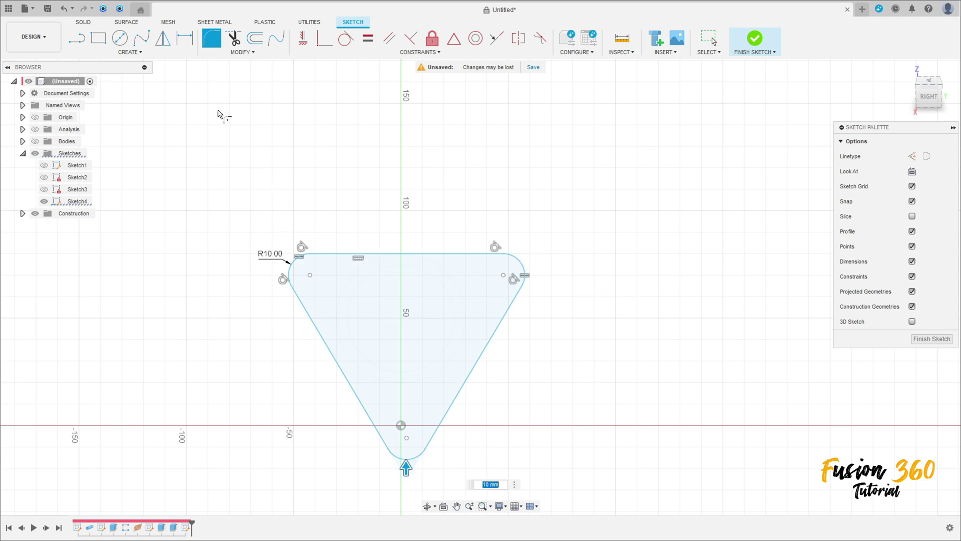
- Dimension the two top fillet centres 110 apart horizontally
click(185, 38)
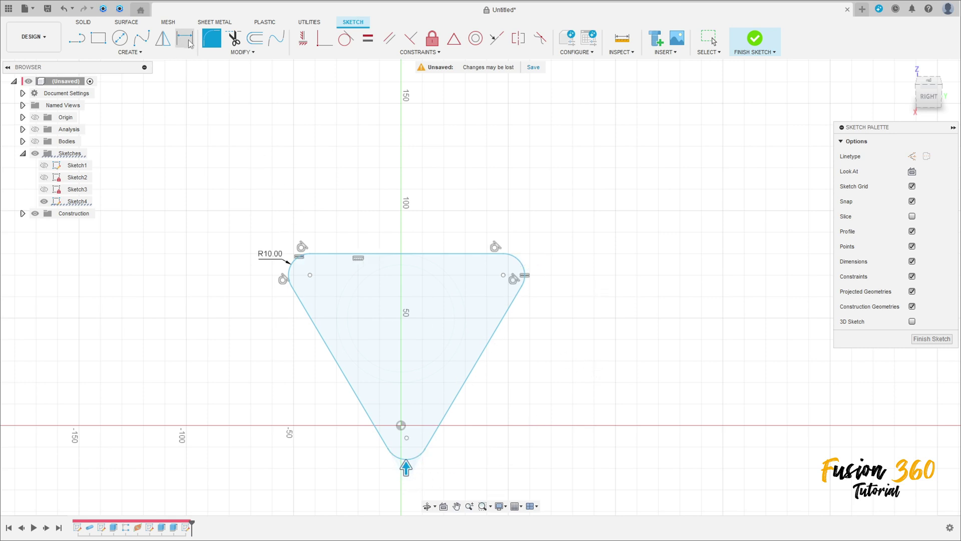
click(310, 275)
click(503, 275)
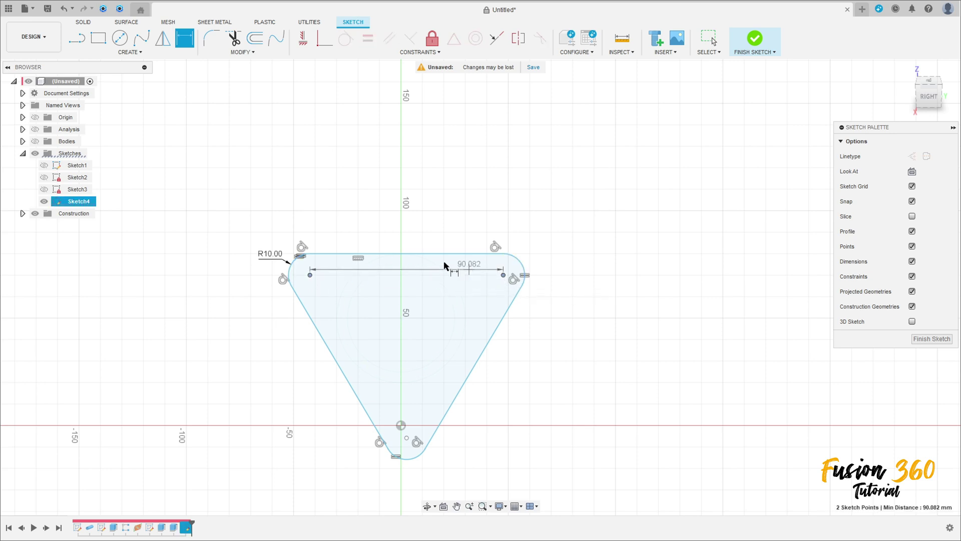
click(401, 204)
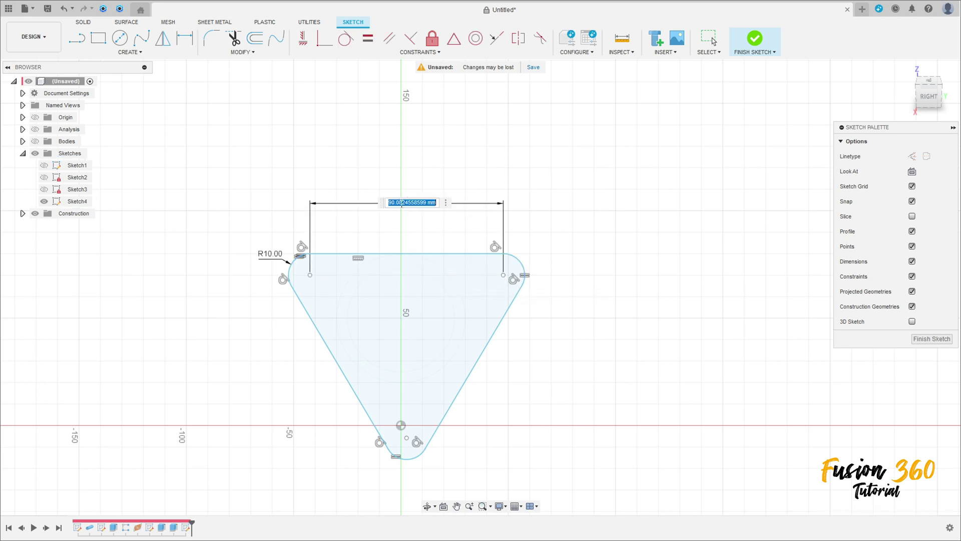
text(110)
key(Return)
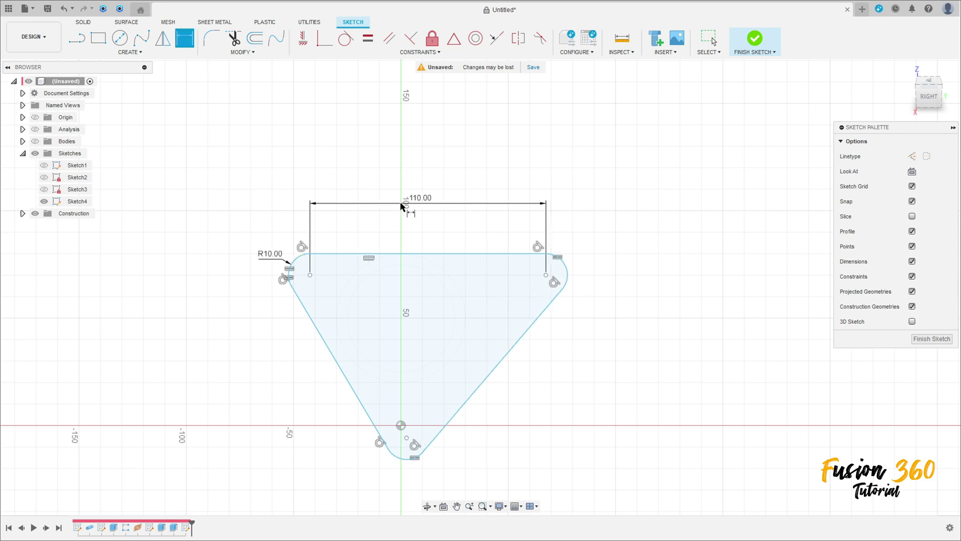
- Dimension the top-left to bottom fillet centre distance at 110 vertically
click(310, 276)
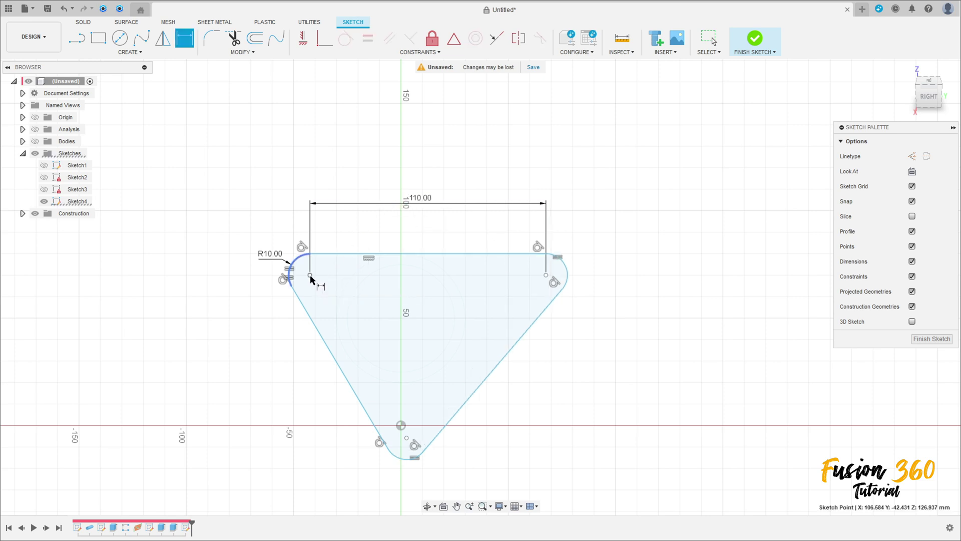
click(407, 439)
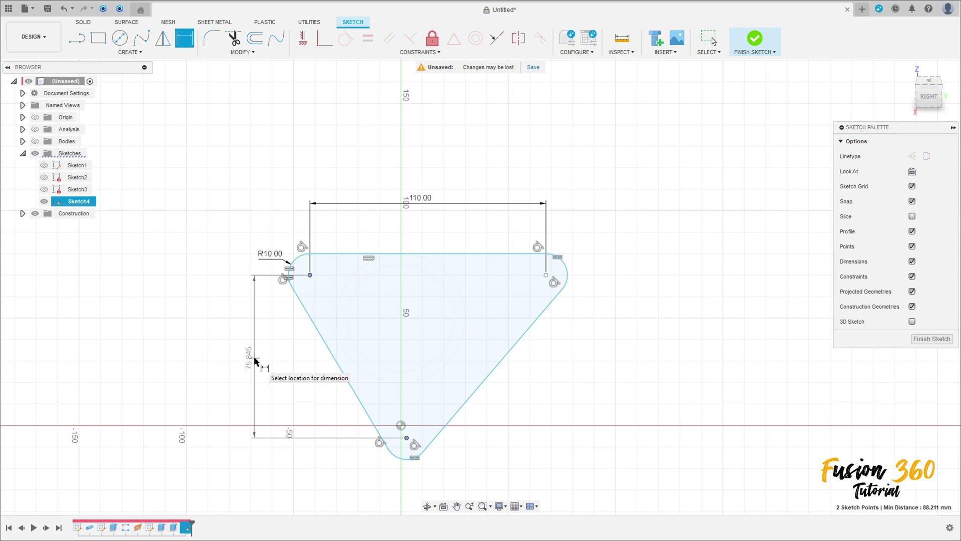
click(255, 358)
text(1)
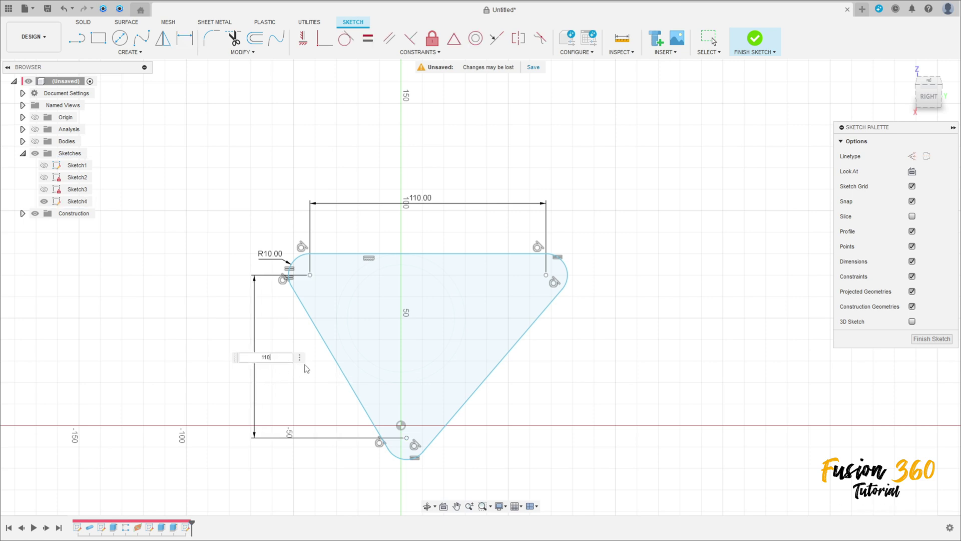
text(10)
key(Return)
scroll(457, 353, down, 2)
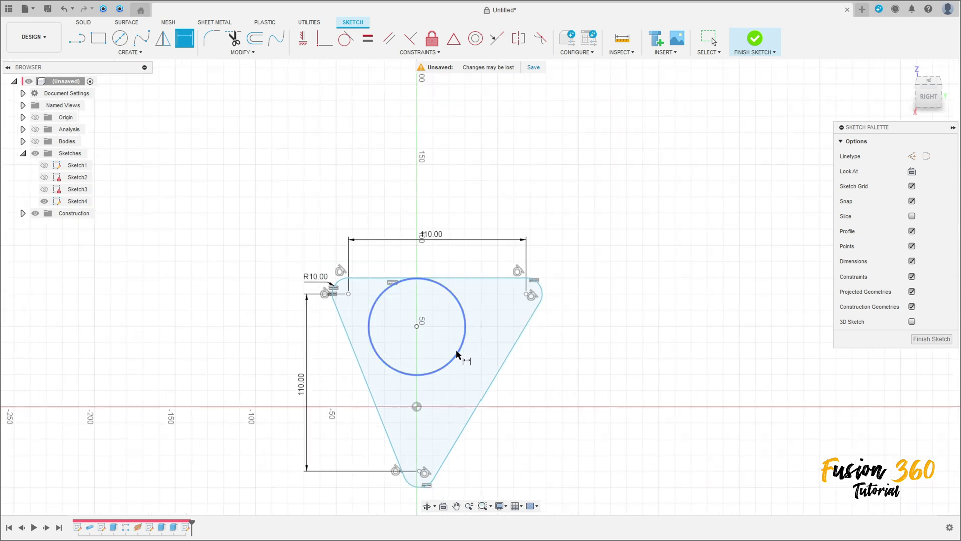
middle_drag(457, 354, 377, 321)
key(Delete)
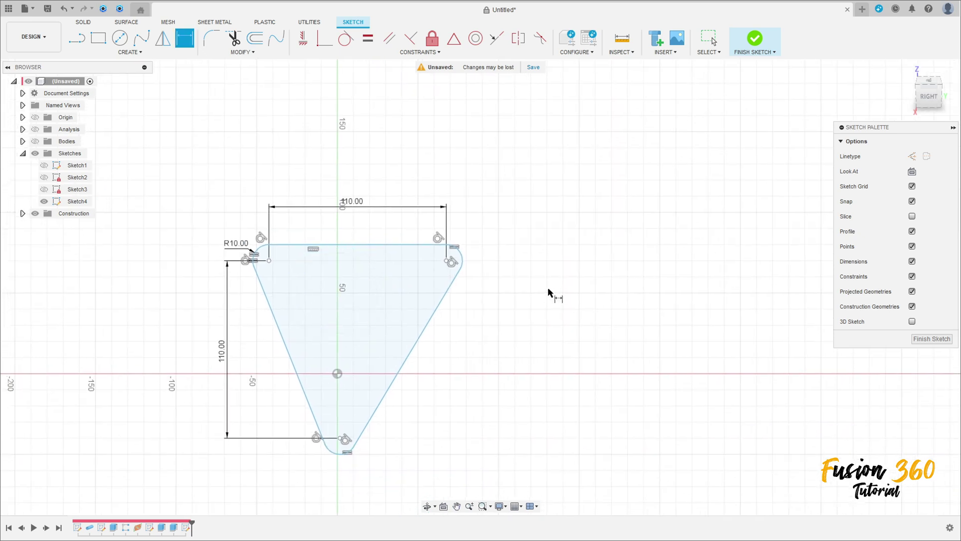
- Draw a construction line from the triangle's top edge to the bottom fillet centre
key(l)
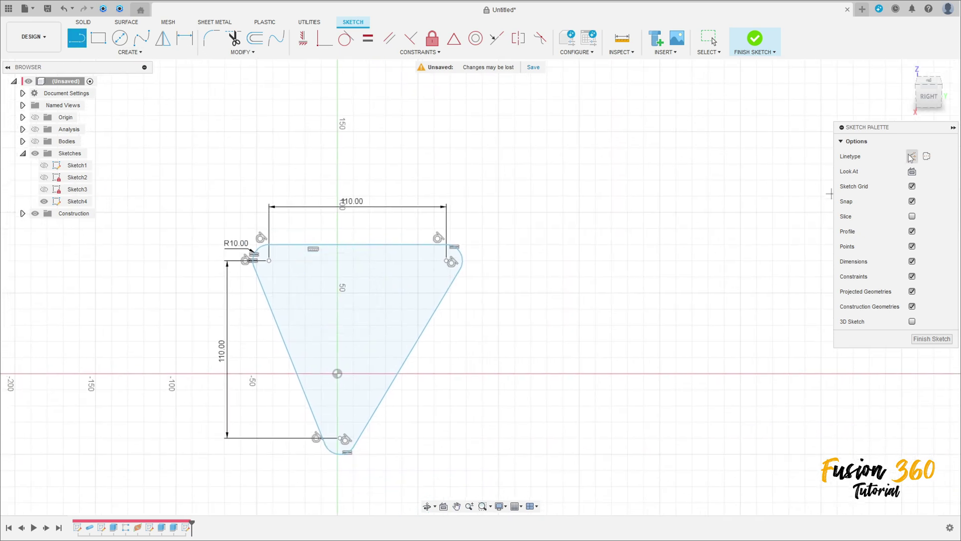
click(911, 157)
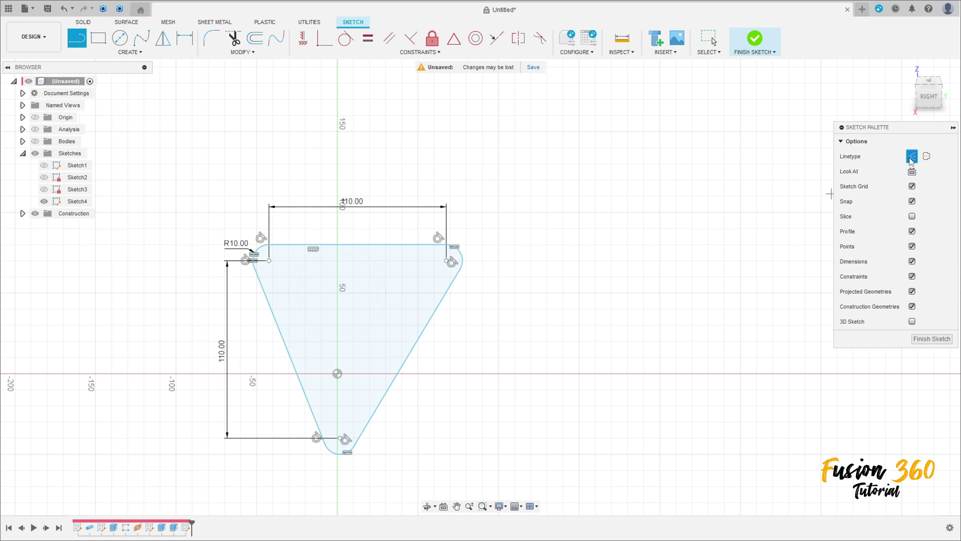
click(358, 245)
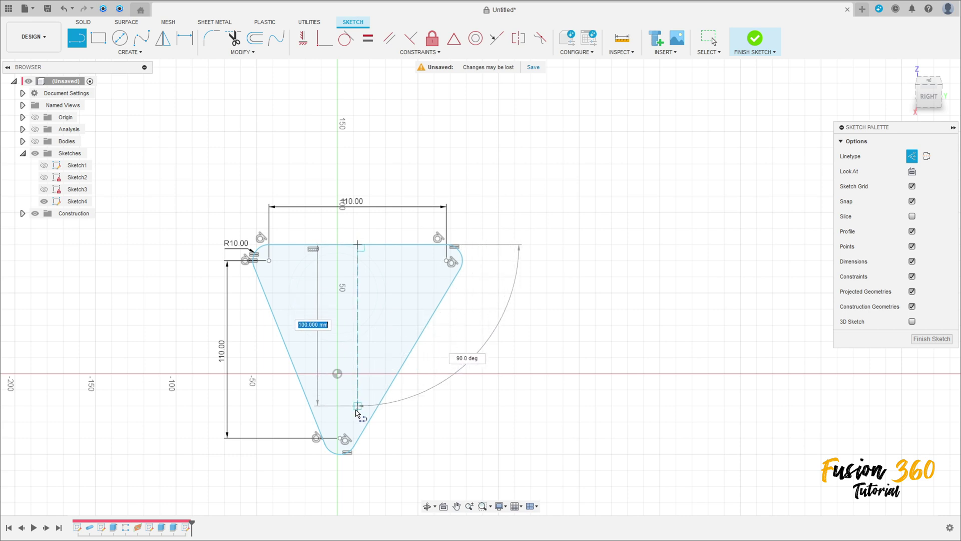
click(343, 435)
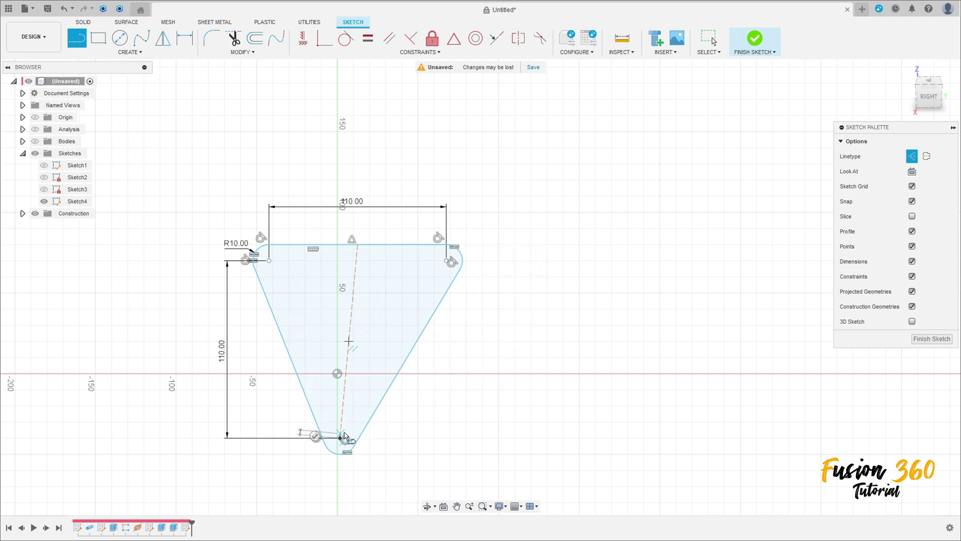
key(Escape)
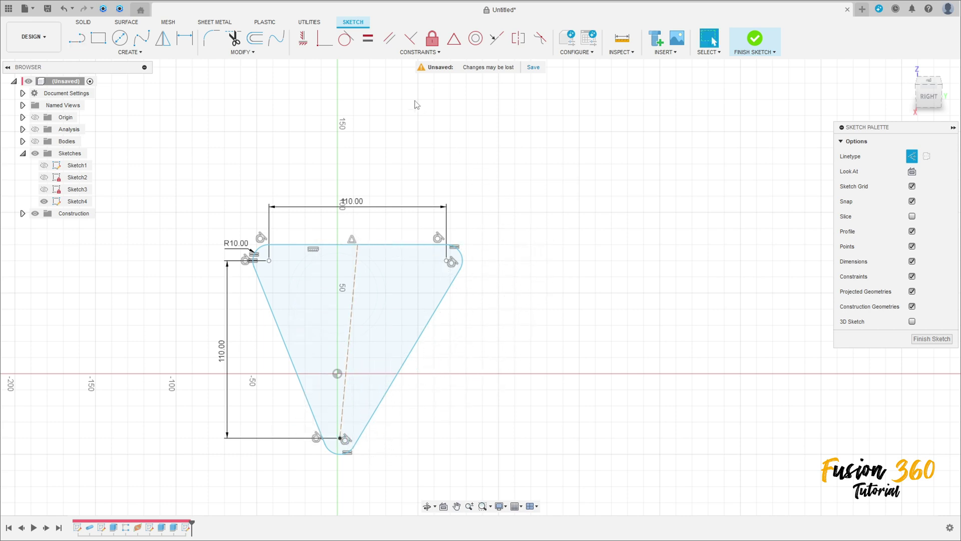
- Make the construction centreline vertical and coincident with the sketch origin
click(303, 38)
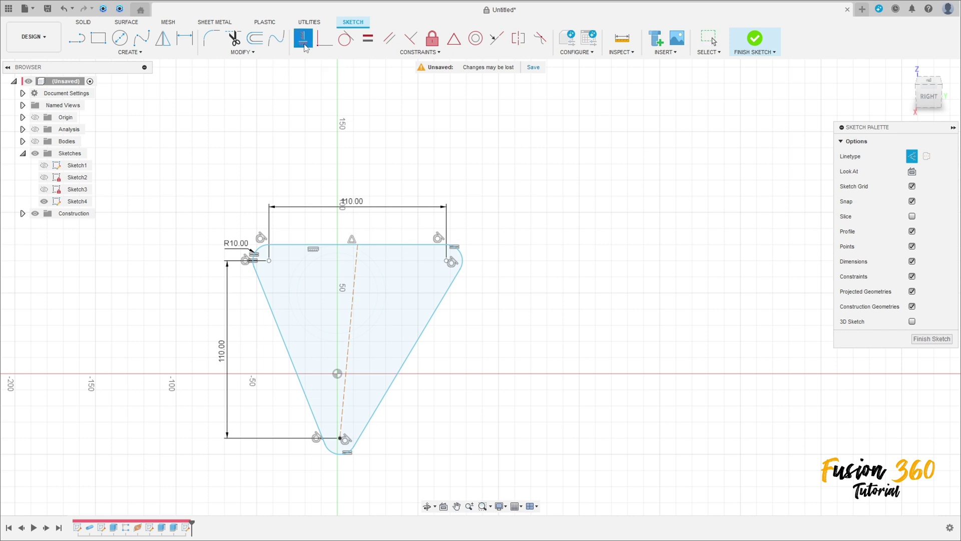
click(352, 311)
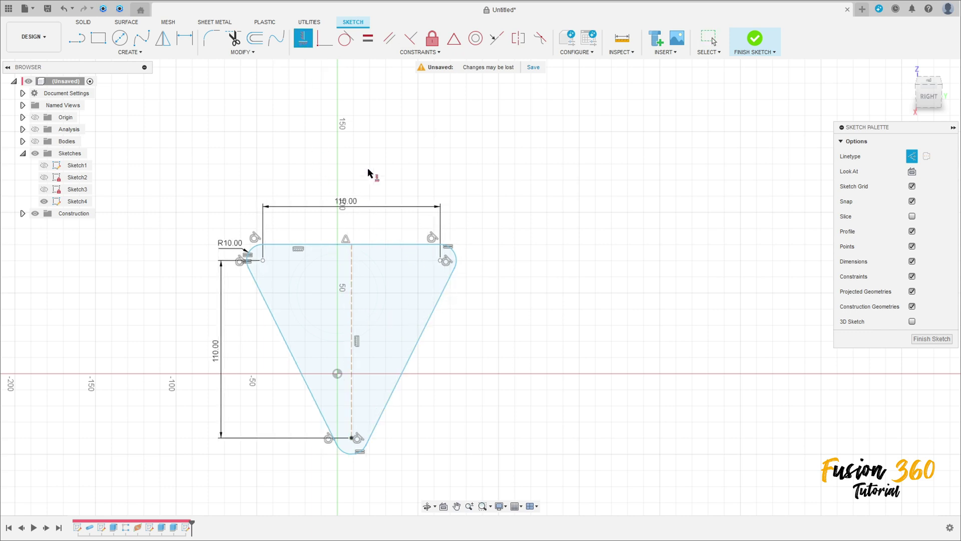
click(323, 44)
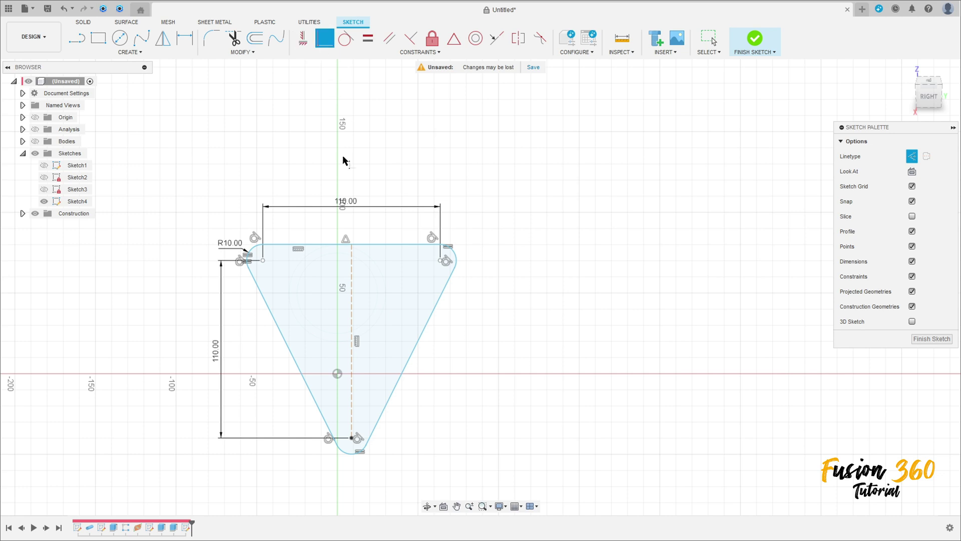
click(337, 375)
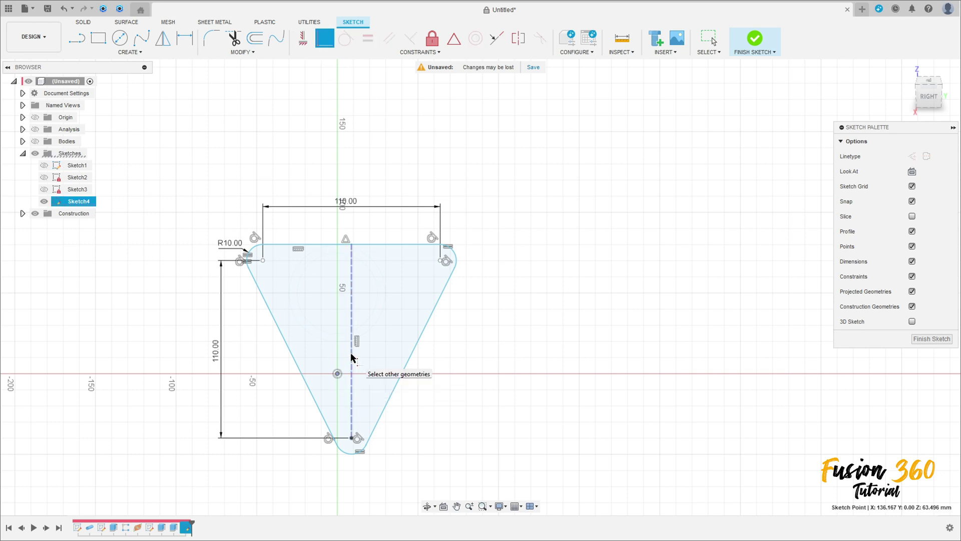
click(351, 353)
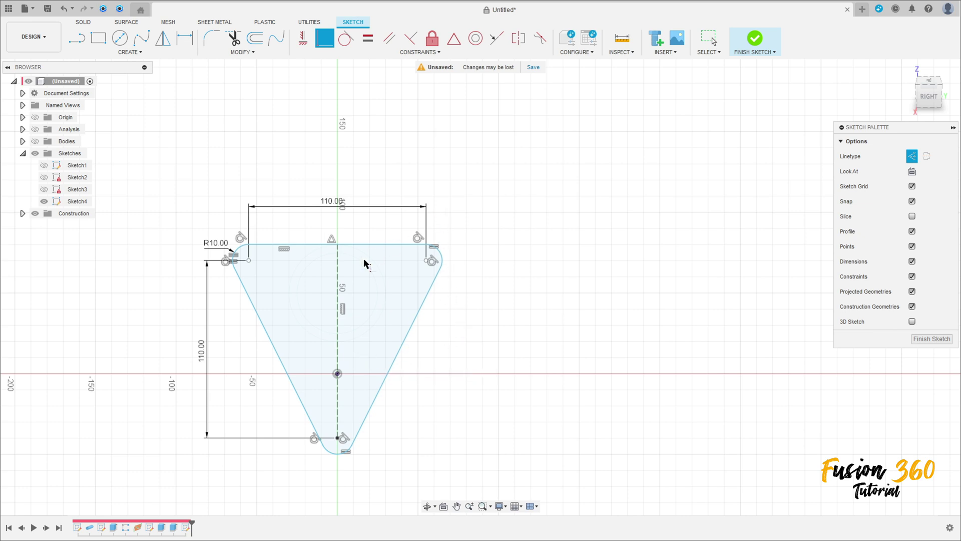
middle_drag(494, 179, 498, 222)
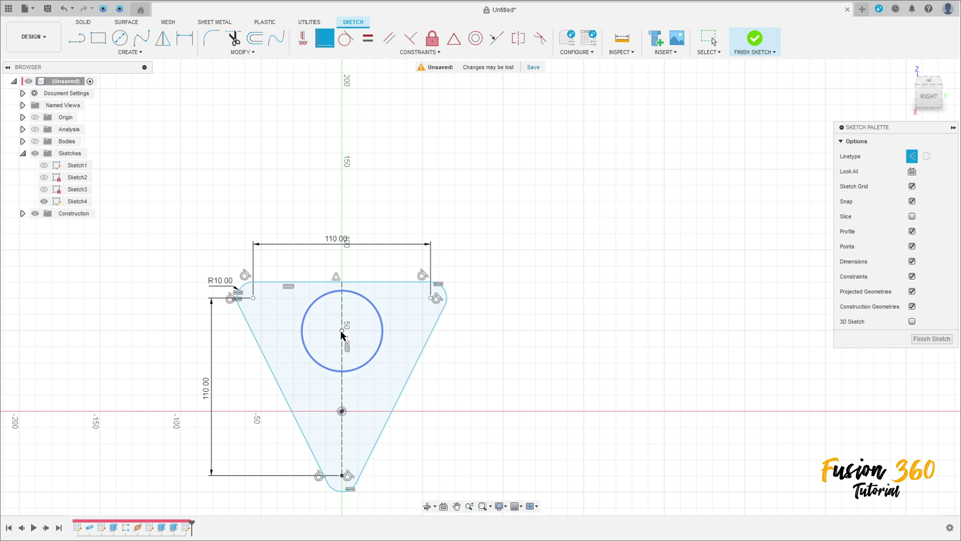
- Dimension the centre point 55 mm below the triangle's top edge
click(184, 38)
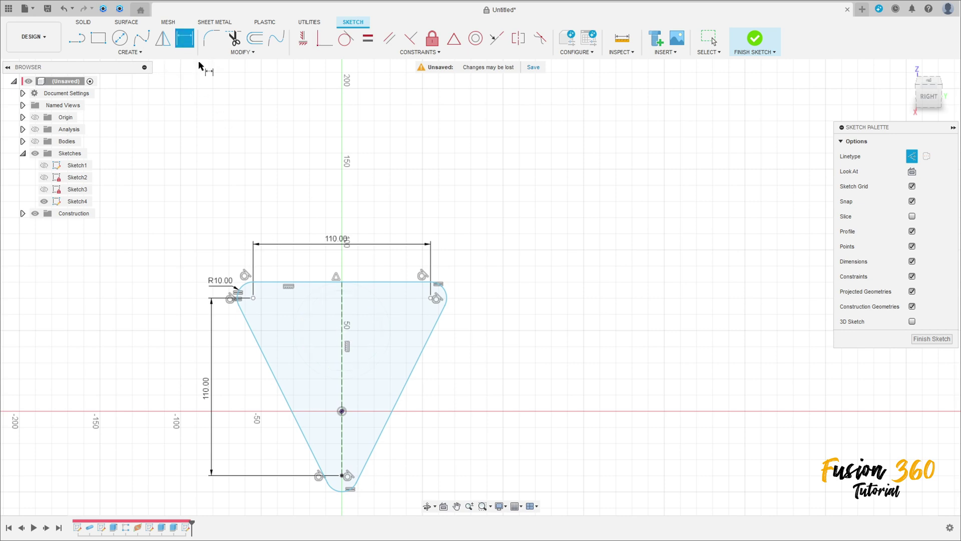
click(342, 330)
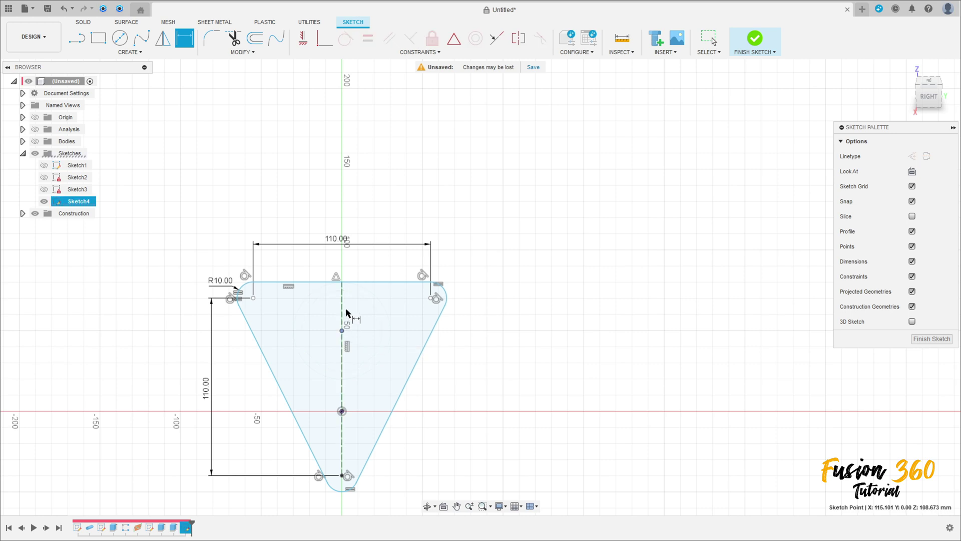
click(359, 282)
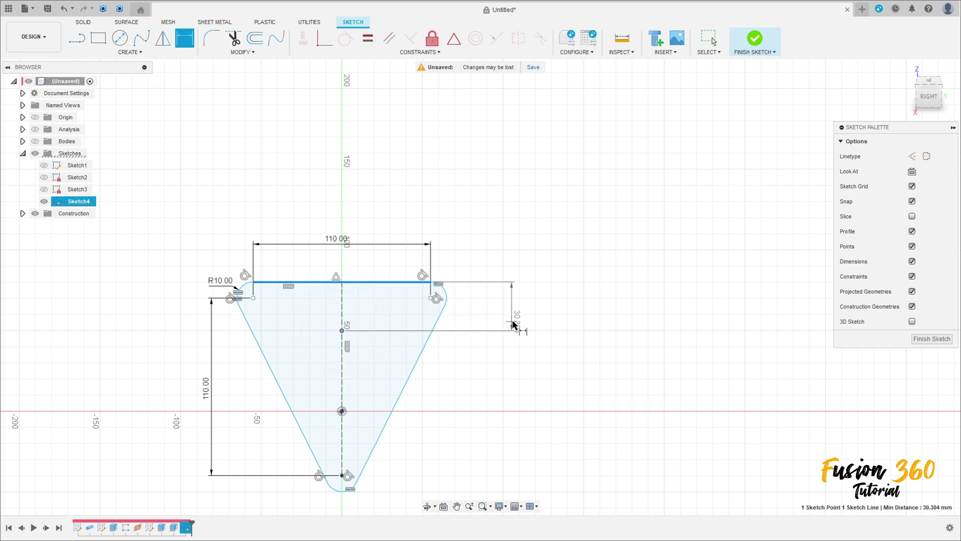
click(532, 307)
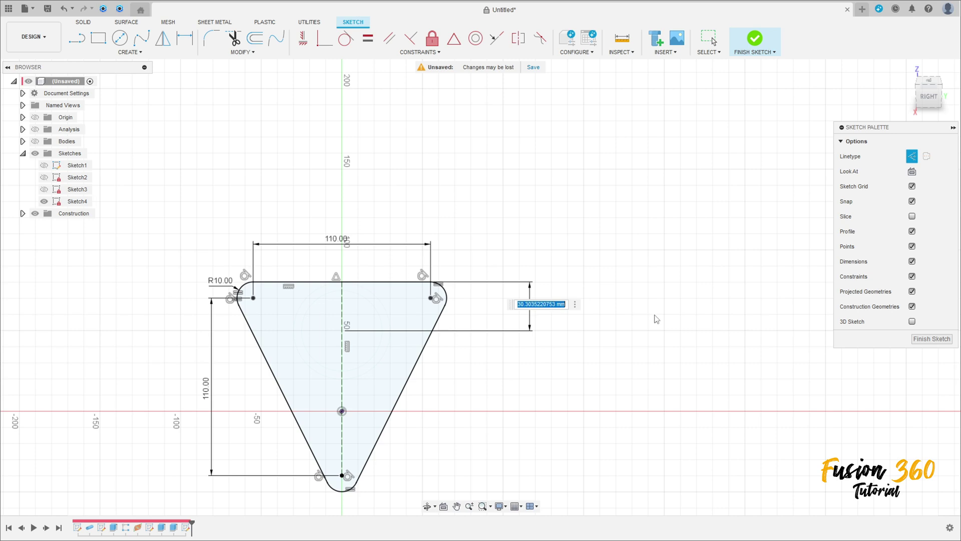
text(55)
key(Return)
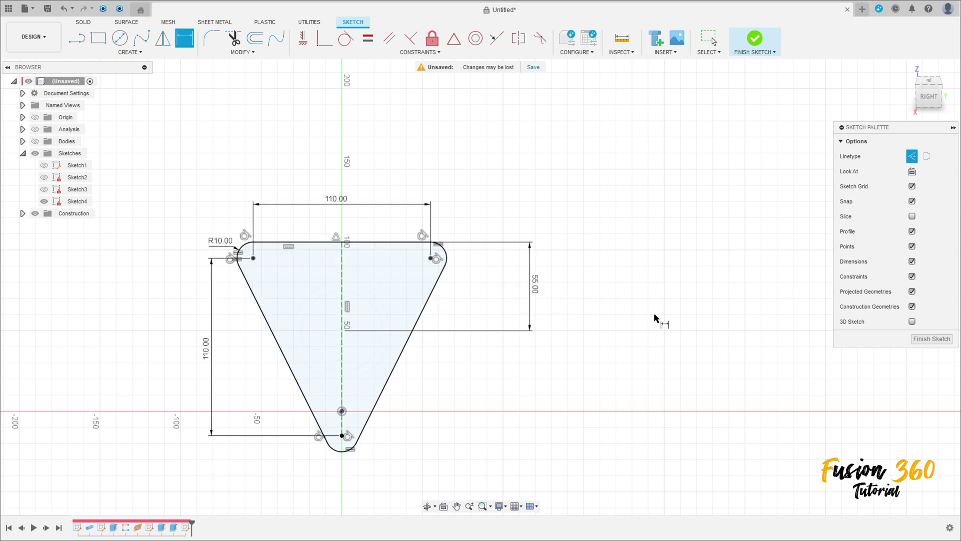
scroll(396, 284, up, 2)
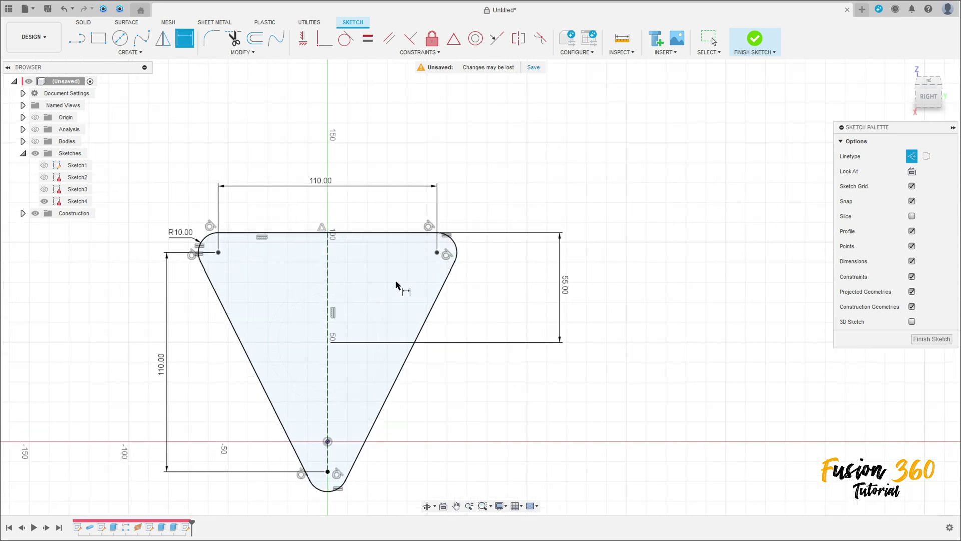
- Draw a 10 mm normal circle centred on the left corner point
middle_drag(340, 275, 386, 268)
click(121, 38)
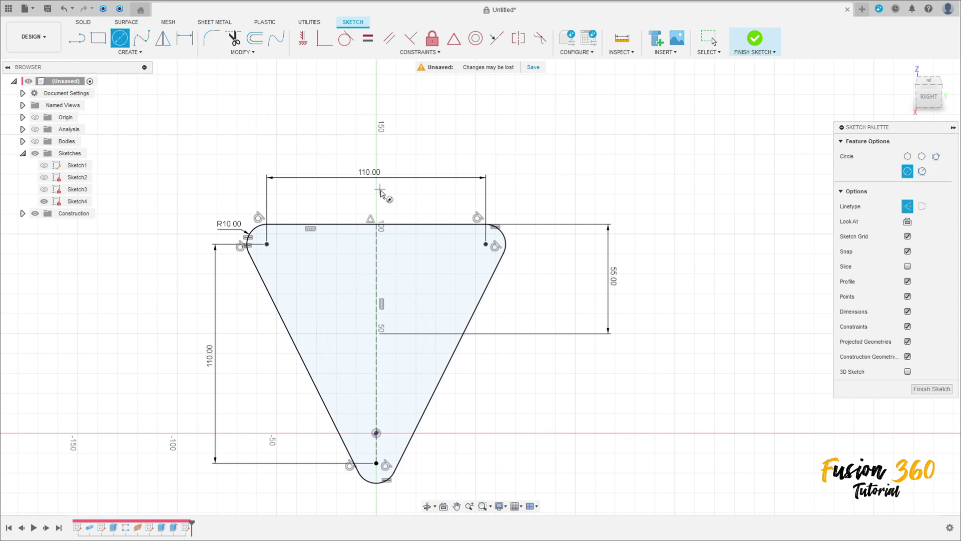
click(267, 244)
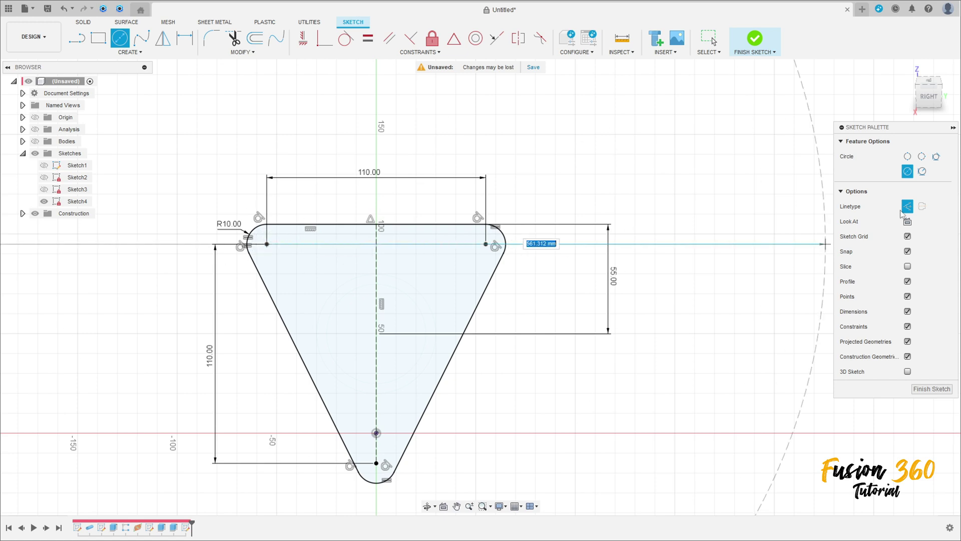
key(x)
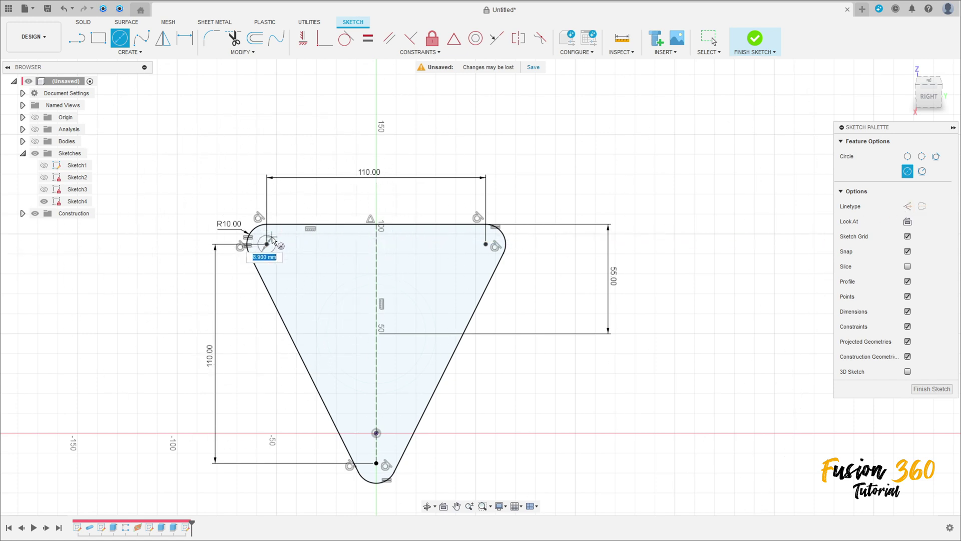
text(10)
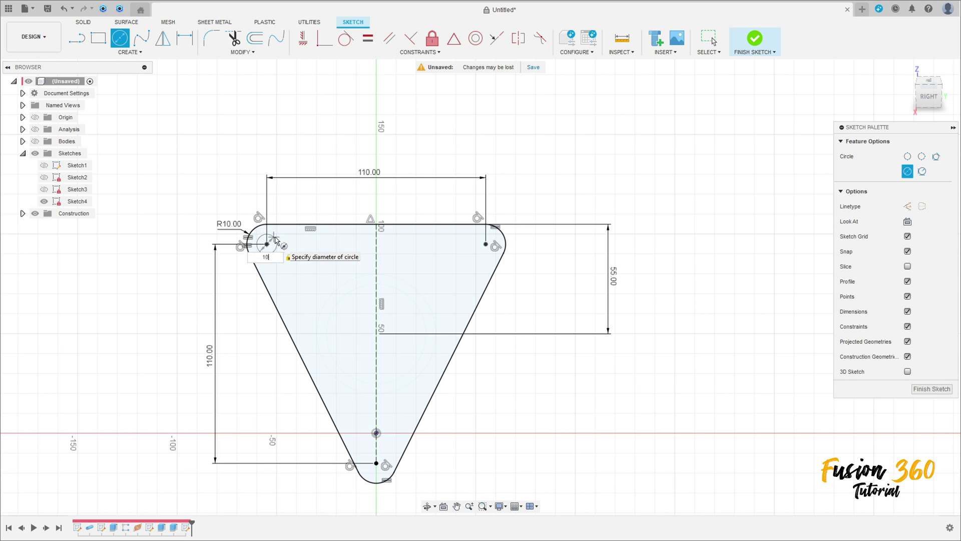
key(Return)
- Add 10 mm circles at the right and bottom corners, then show the pipe body again
click(486, 244)
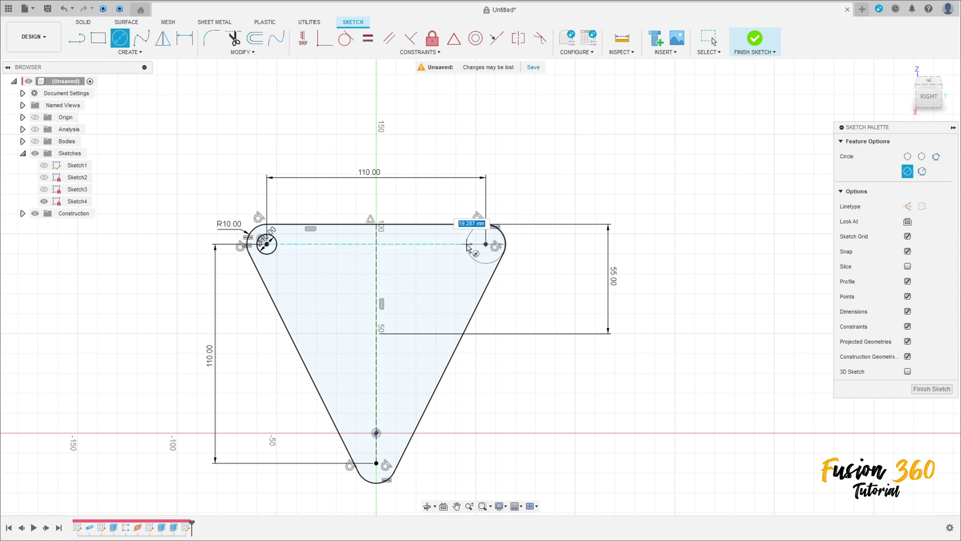
text(10)
key(Return)
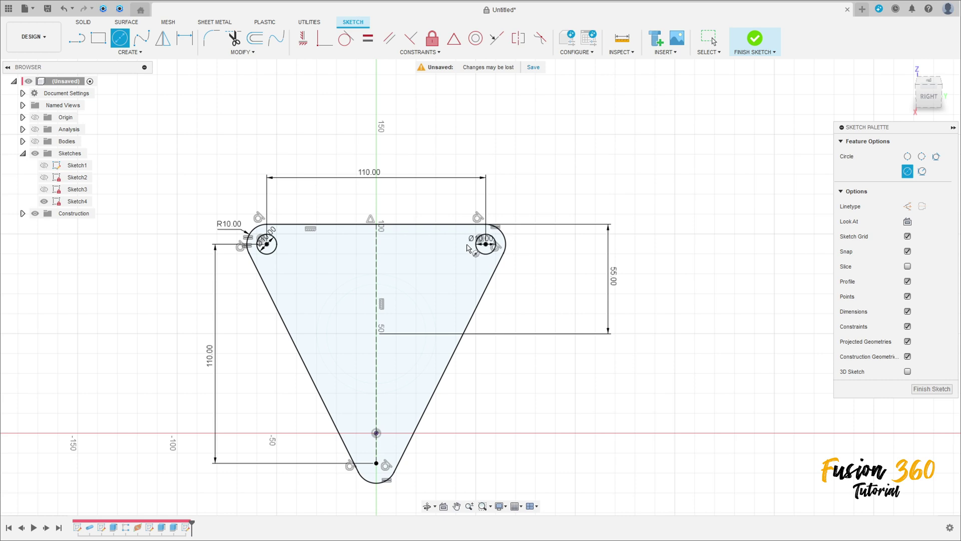
click(375, 463)
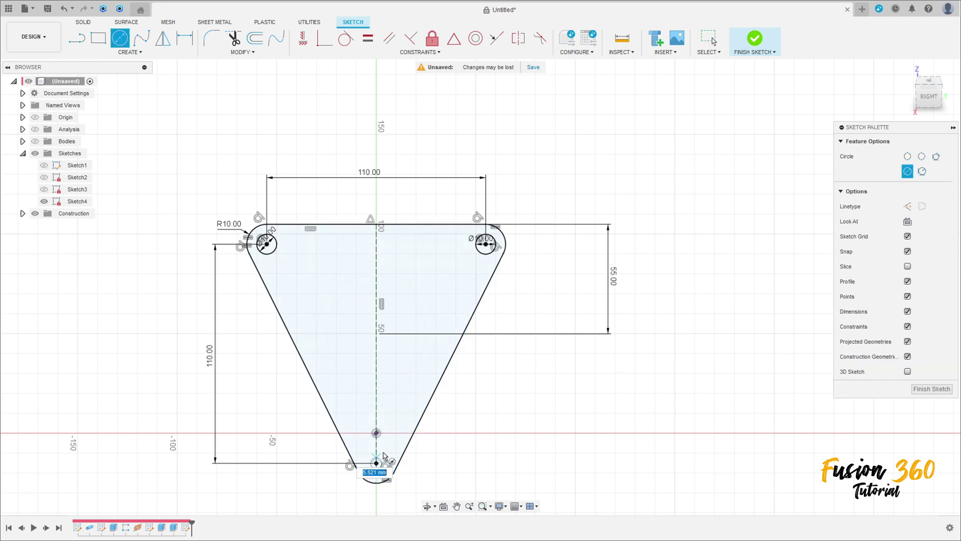
text(10)
key(Return)
key(Escape)
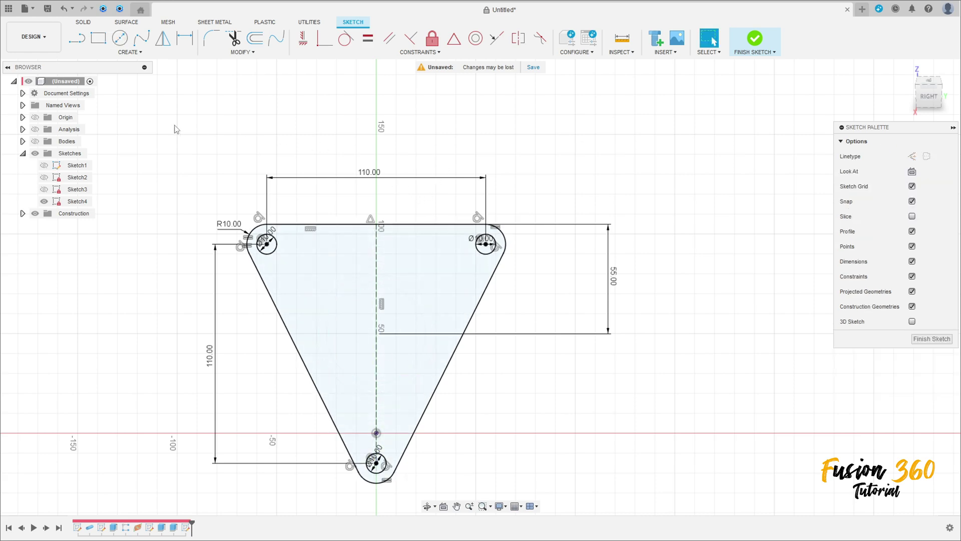
click(35, 141)
- Finish Sketch4 and start extruding the triangular flange profile
shift+middle_drag(535, 237, 485, 279)
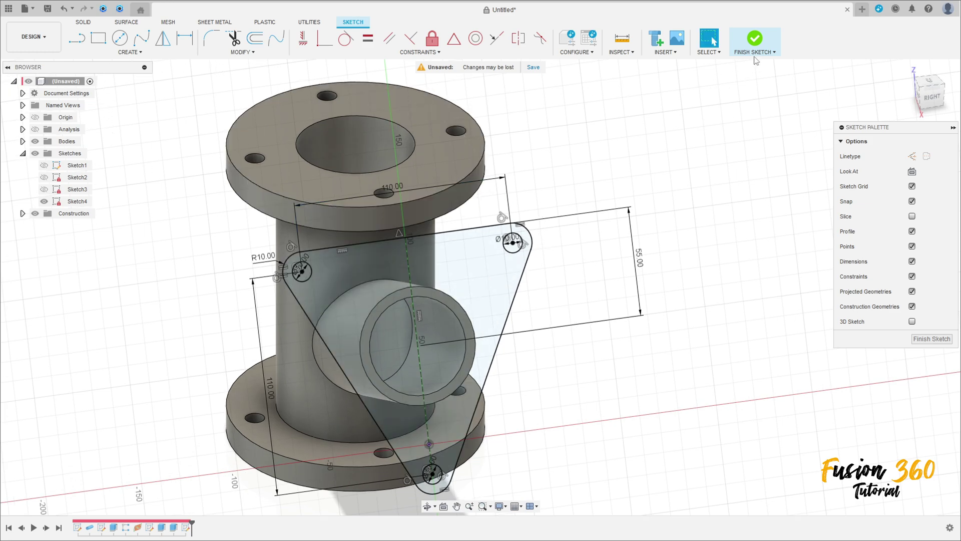
click(755, 39)
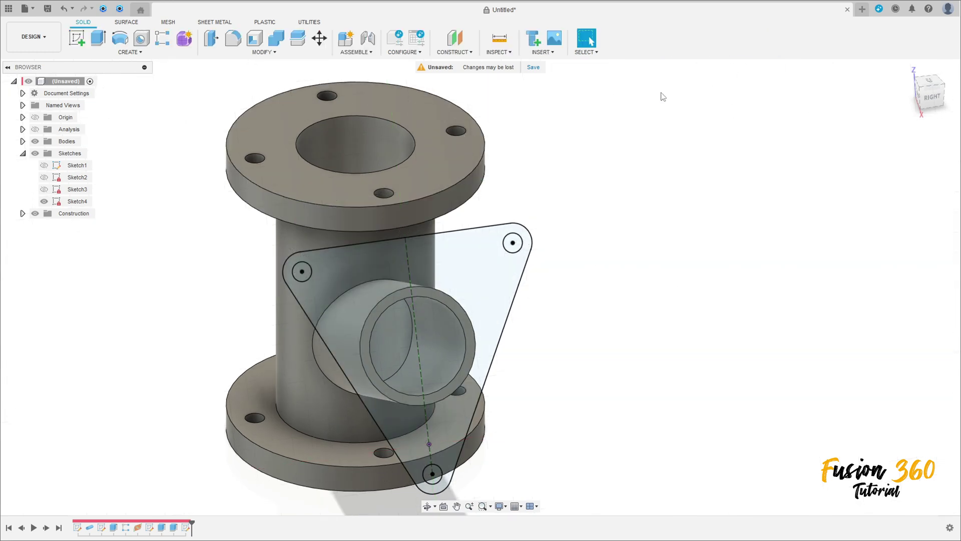
click(100, 40)
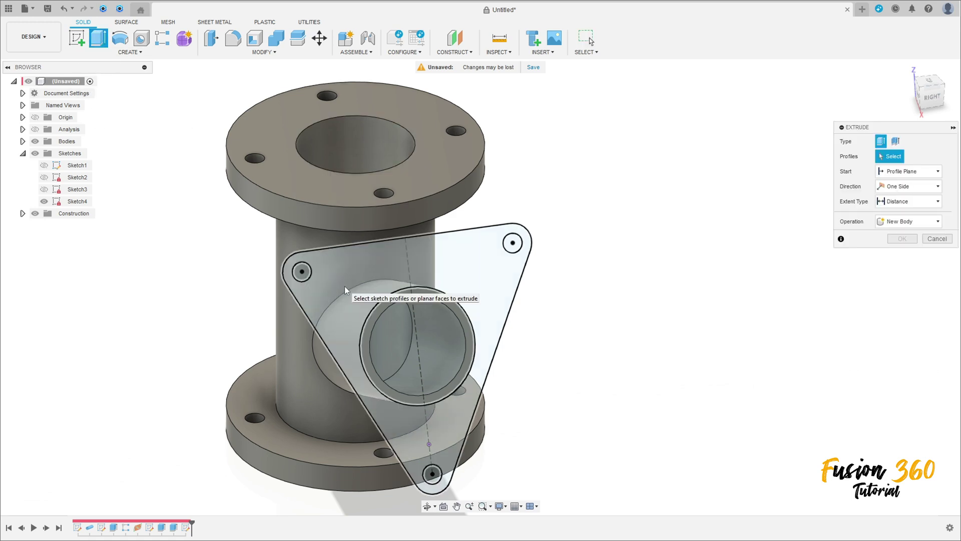
click(345, 286)
mouse_move(628, 320)
shift+middle_down()
mouse_move(667, 307)
mouse_move(679, 313)
shift+middle_up()
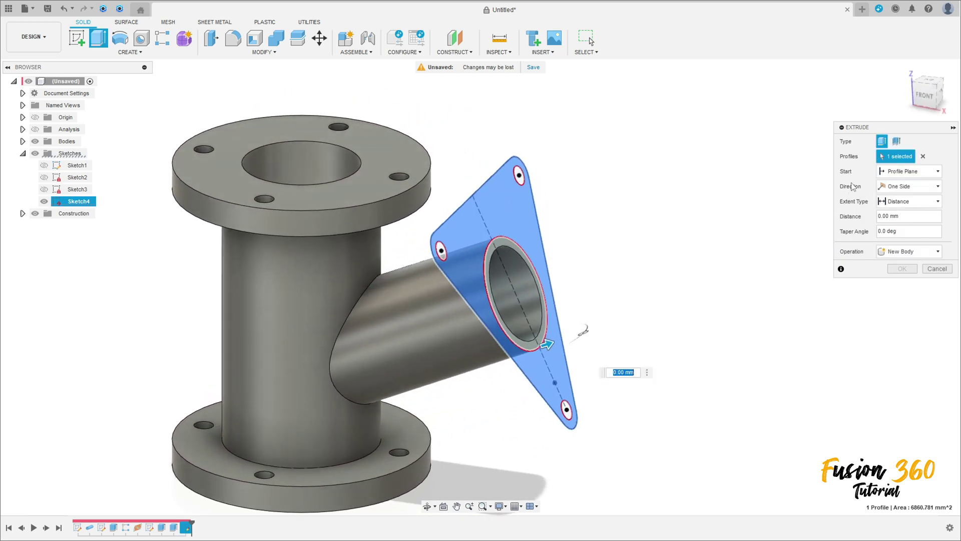
- Extrude the flange two sides, 10 mm and 5 mm, joined to the branch pipe
click(898, 186)
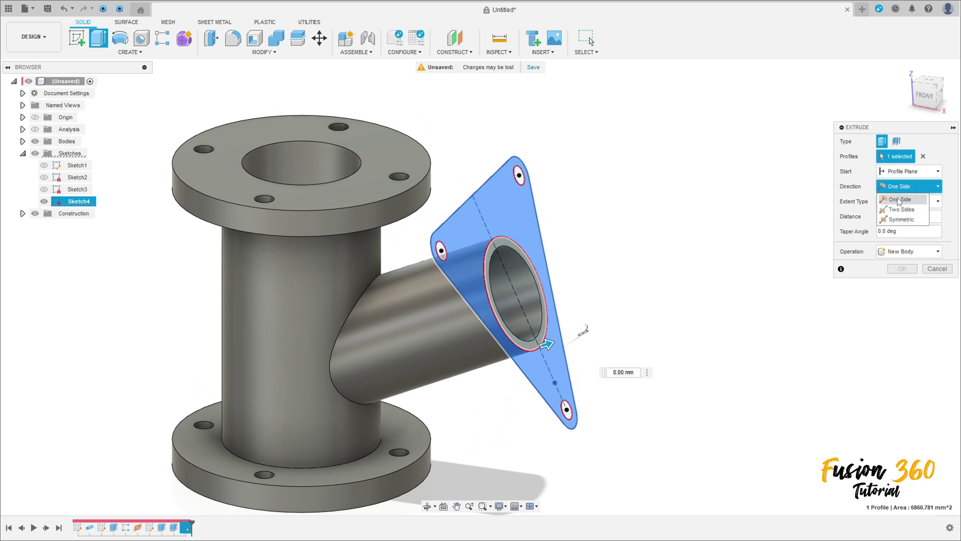
click(900, 209)
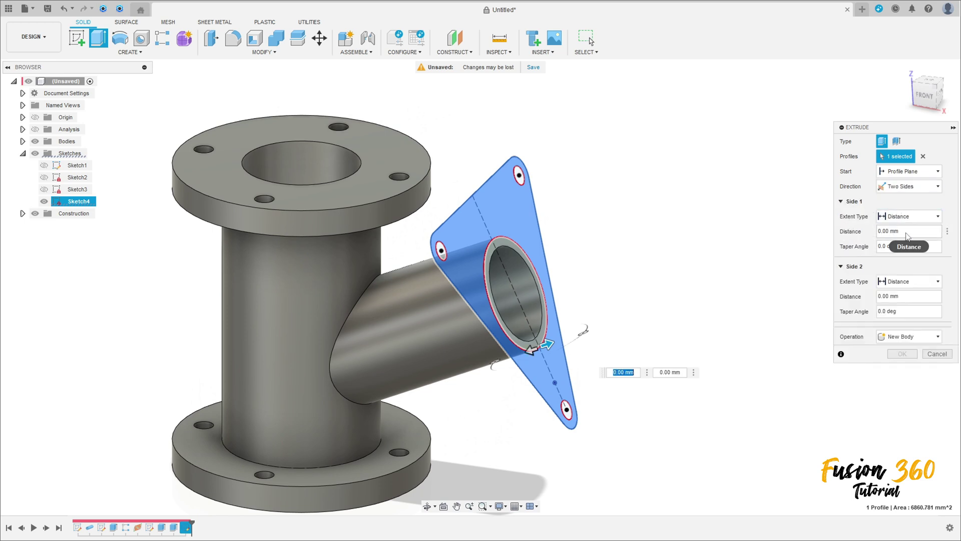
click(907, 232)
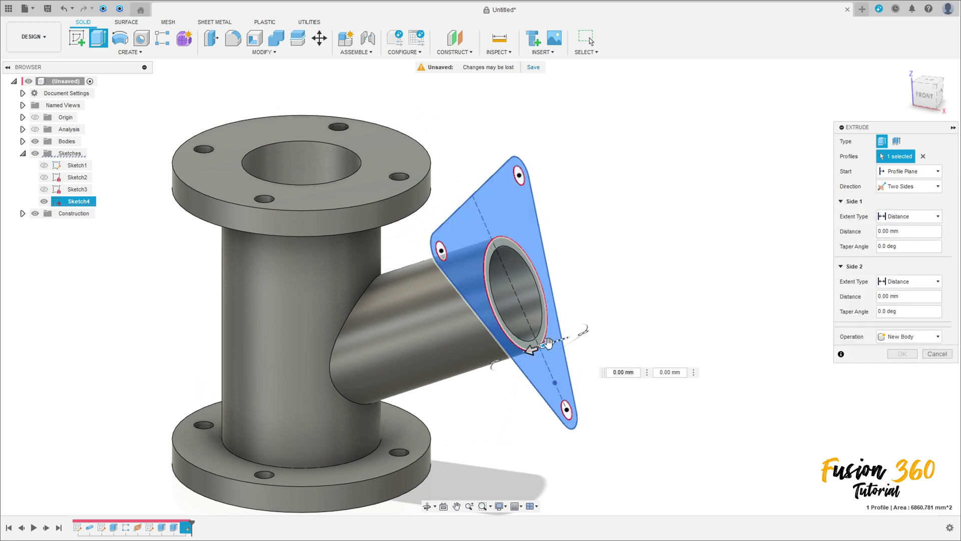
drag(548, 345, 570, 339)
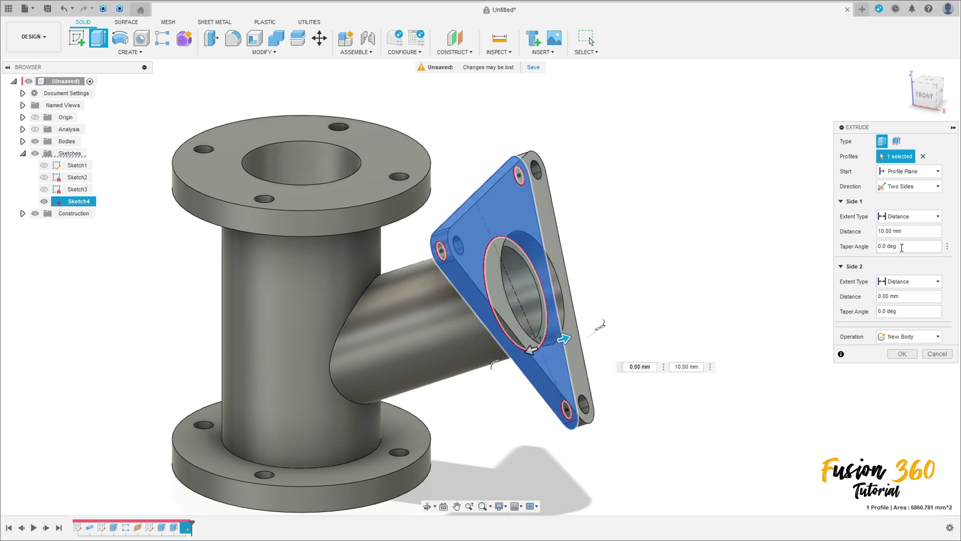
double_click(908, 230)
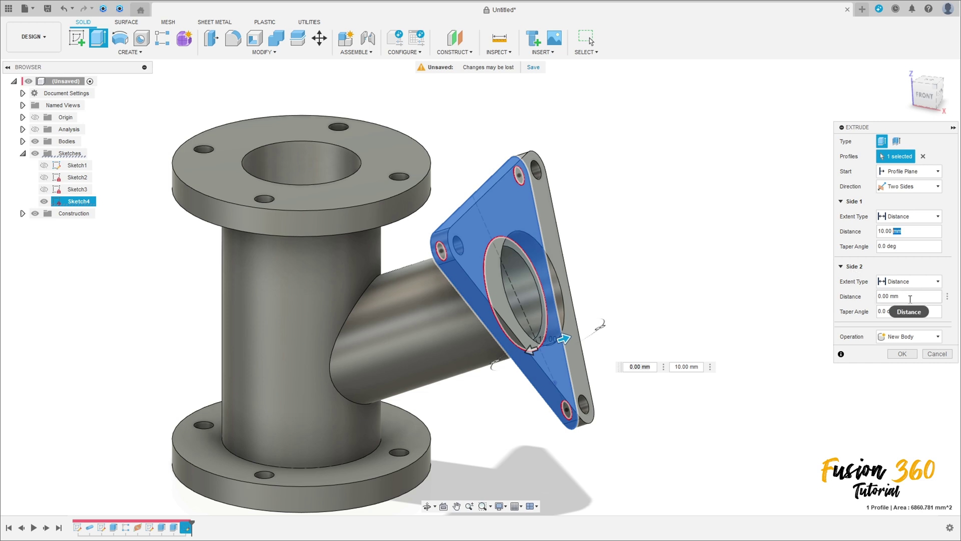
drag(911, 298, 871, 296)
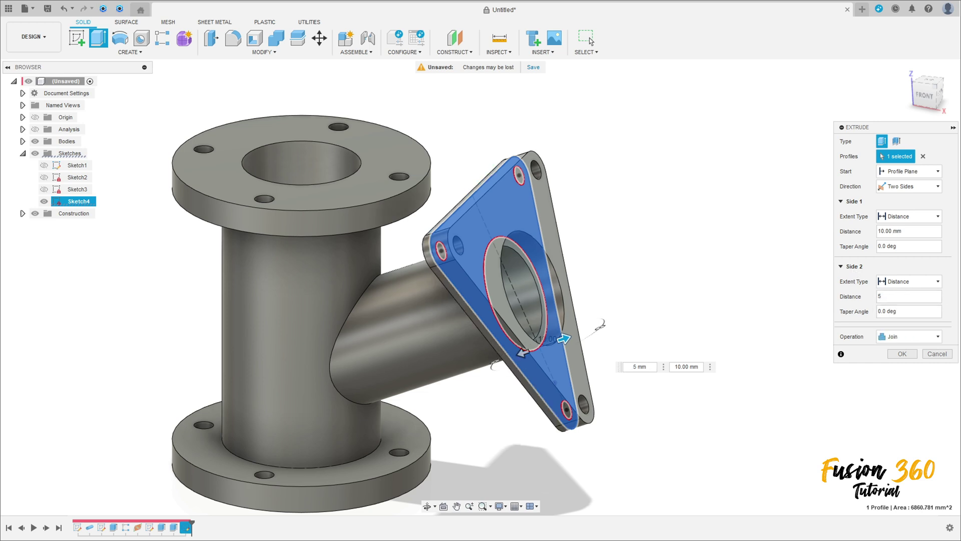
click(902, 354)
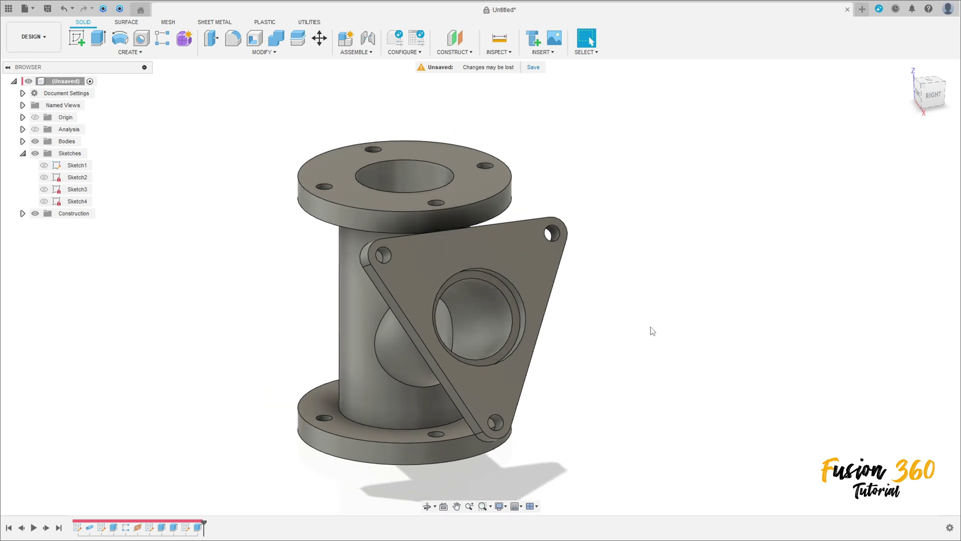